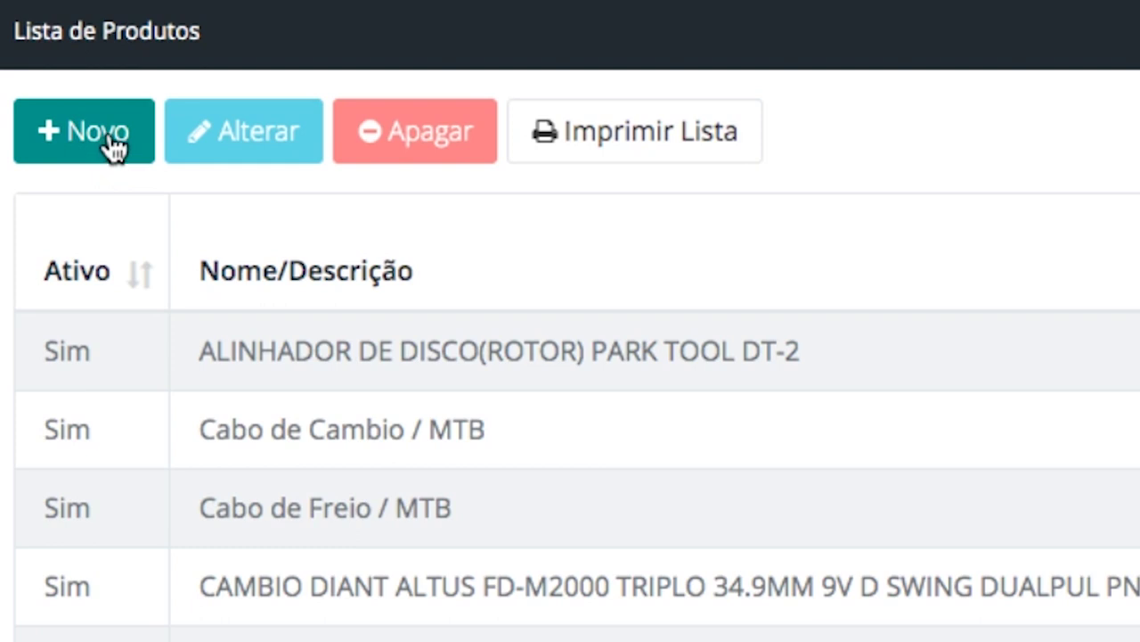
pyautogui.click(112, 140)
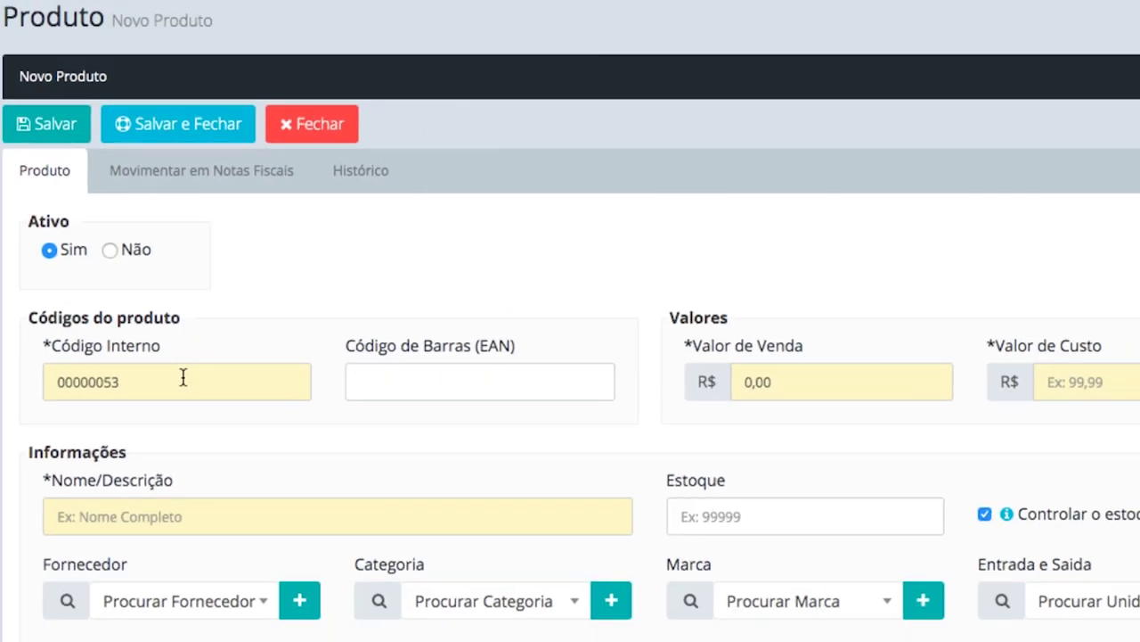
pyautogui.click(289, 539)
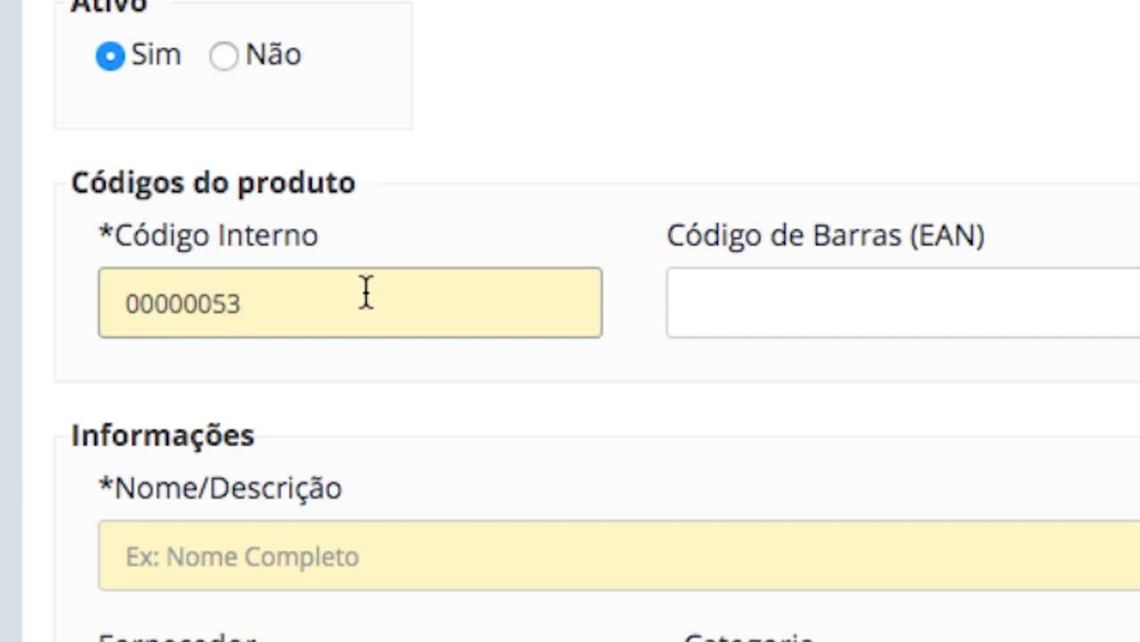
pyautogui.click(776, 312)
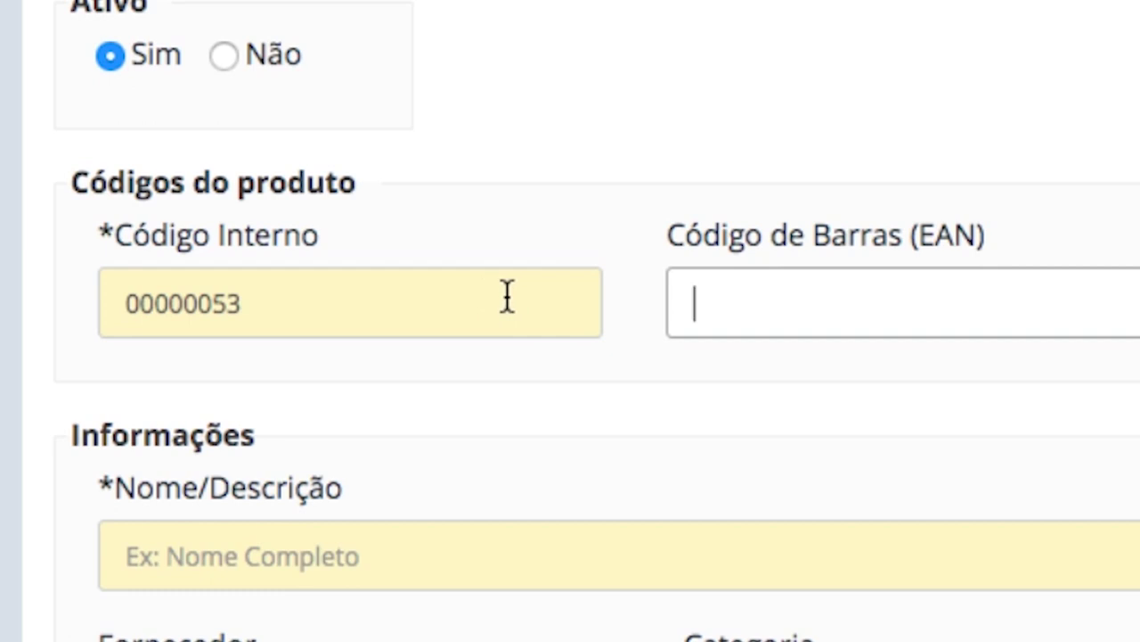
pyautogui.click(478, 305)
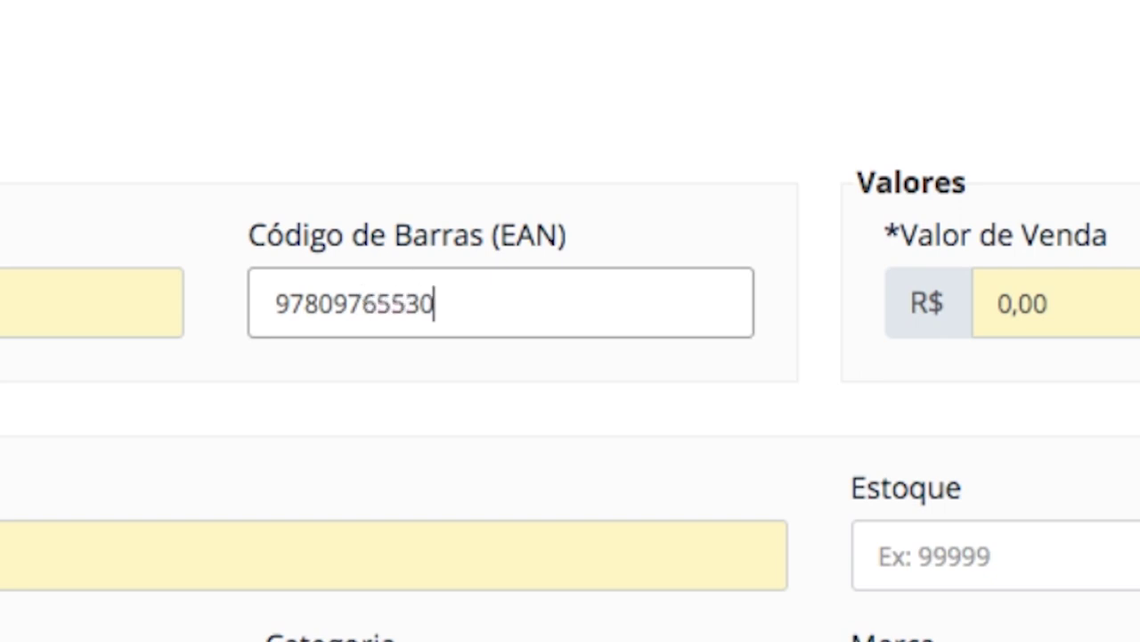
# Step: Set the product's sale price (Valor de Venda) to R$ 90 and its cost price (Valor de Custo) to R$ 60
pyautogui.click(1090, 321)
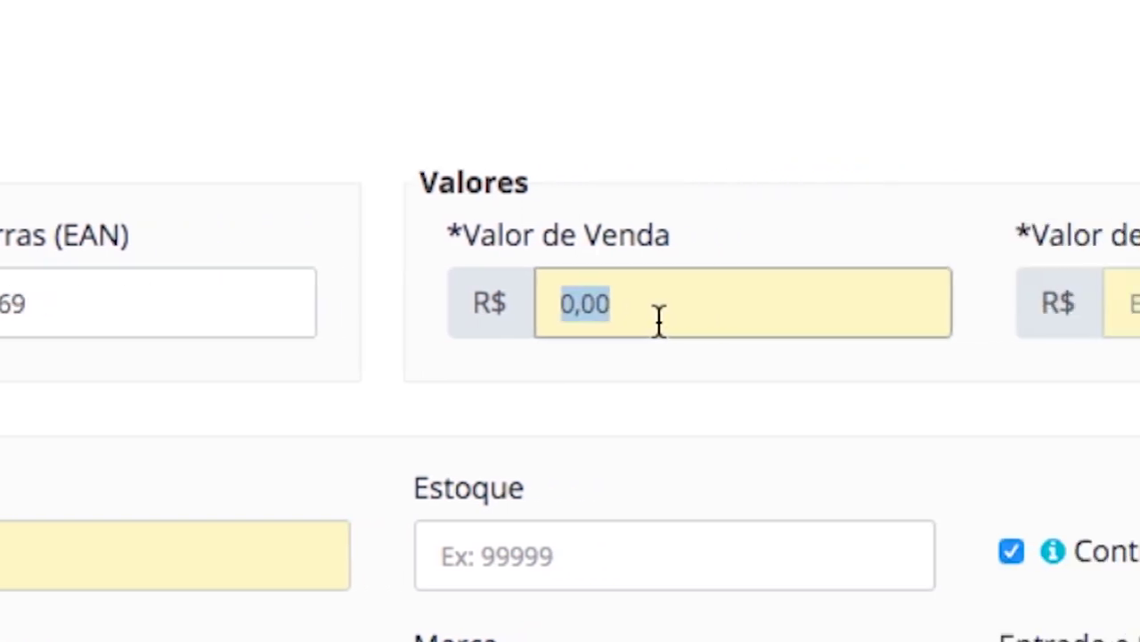
pyautogui.write('90')
pyautogui.press('Tab')
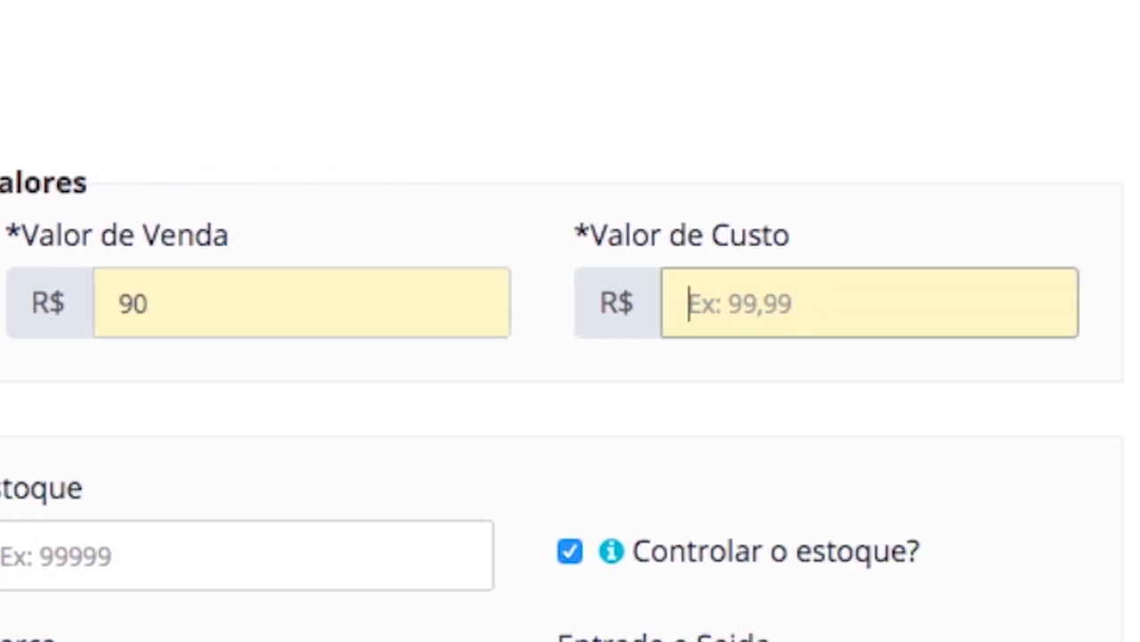
# Step: Enter "Livro de mecânica basica" as the product name and set its stock to 1 with stock control enabled
pyautogui.click(356, 364)
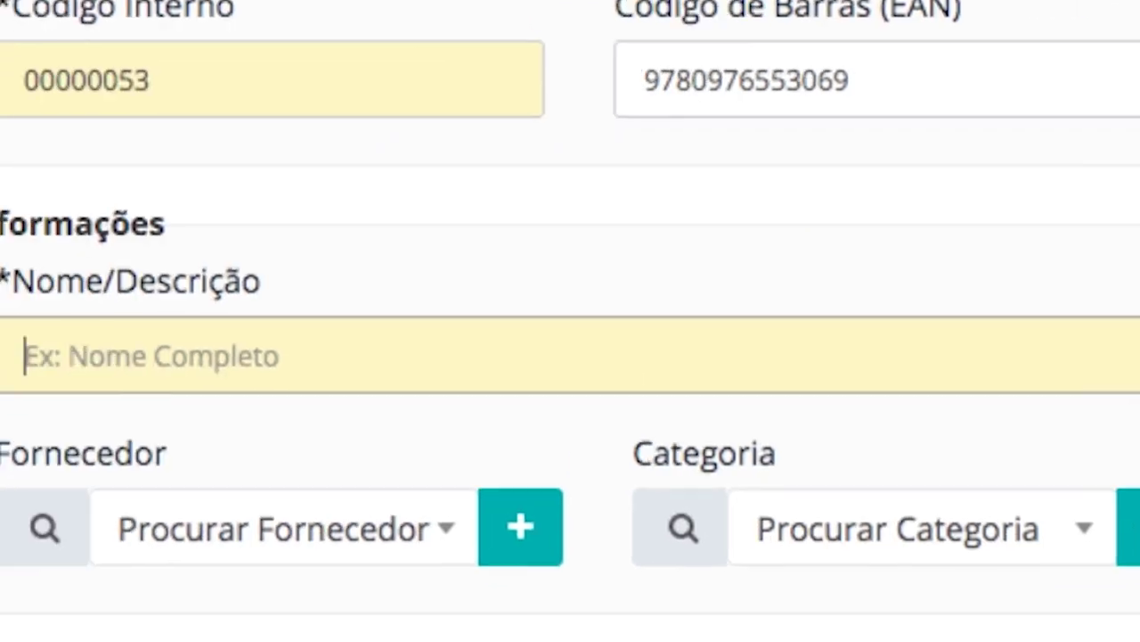
pyautogui.write('Libr')
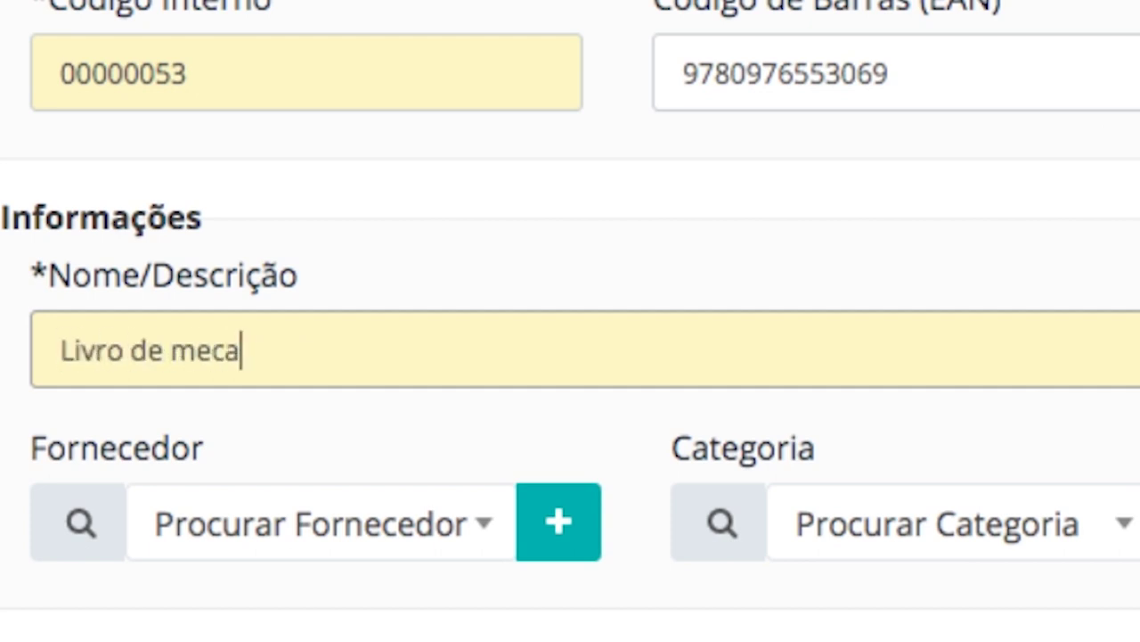
pyautogui.click(1104, 349)
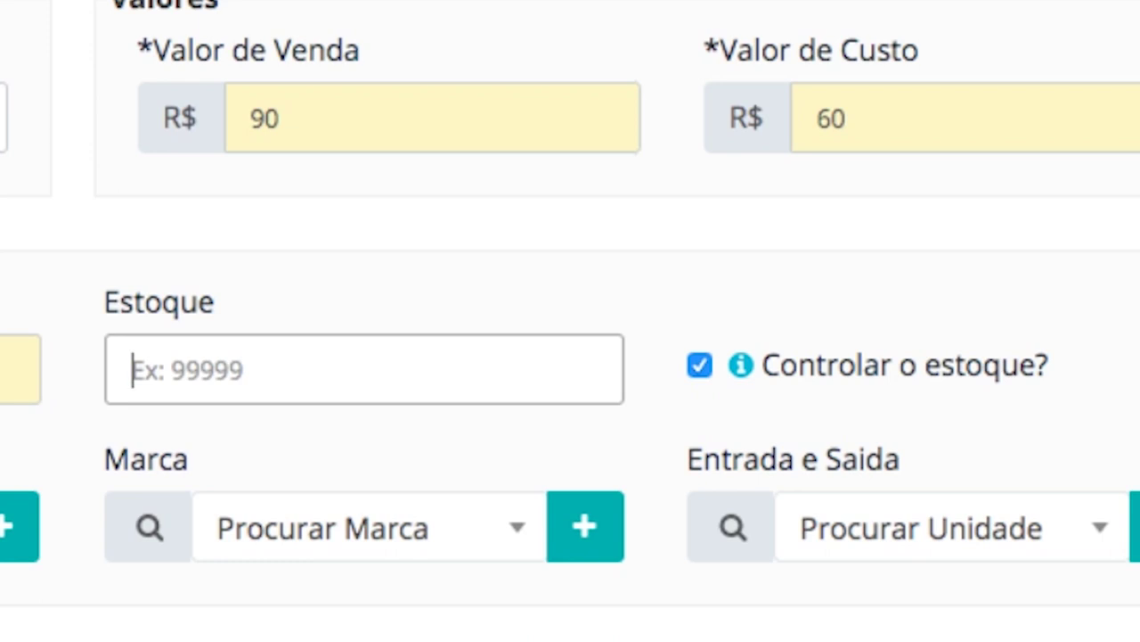
pyautogui.press('Tab')
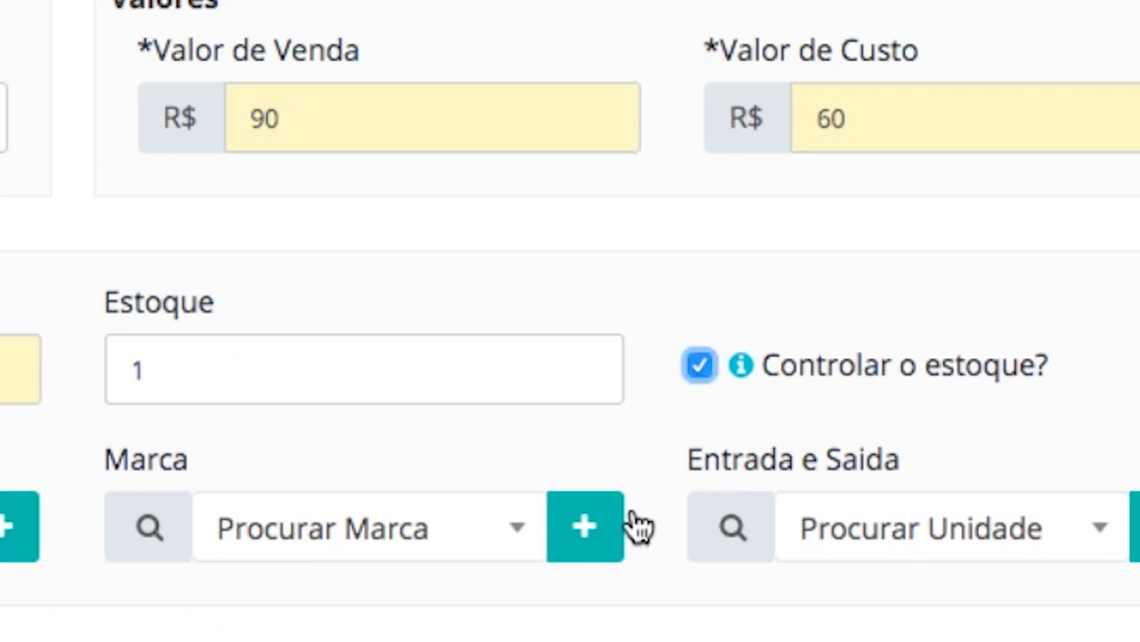
pyautogui.moveTo(742, 372)
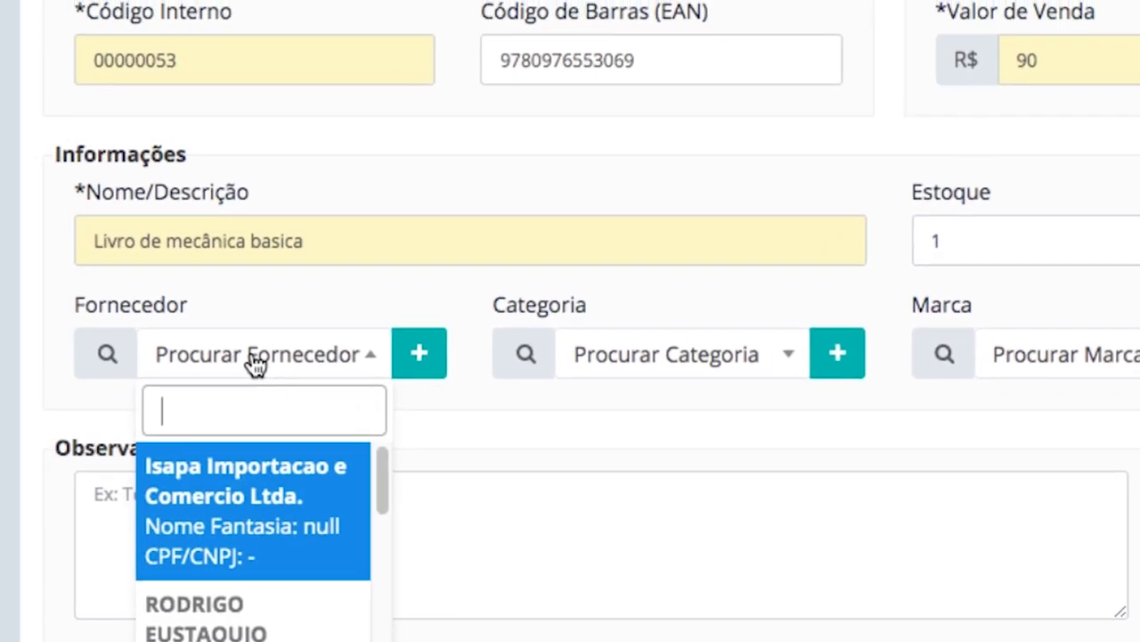
# Step: Assign the supplier Isapa Importacao e Comercio Ltda. and the category Ferramenta to the product
pyautogui.write('isapa')
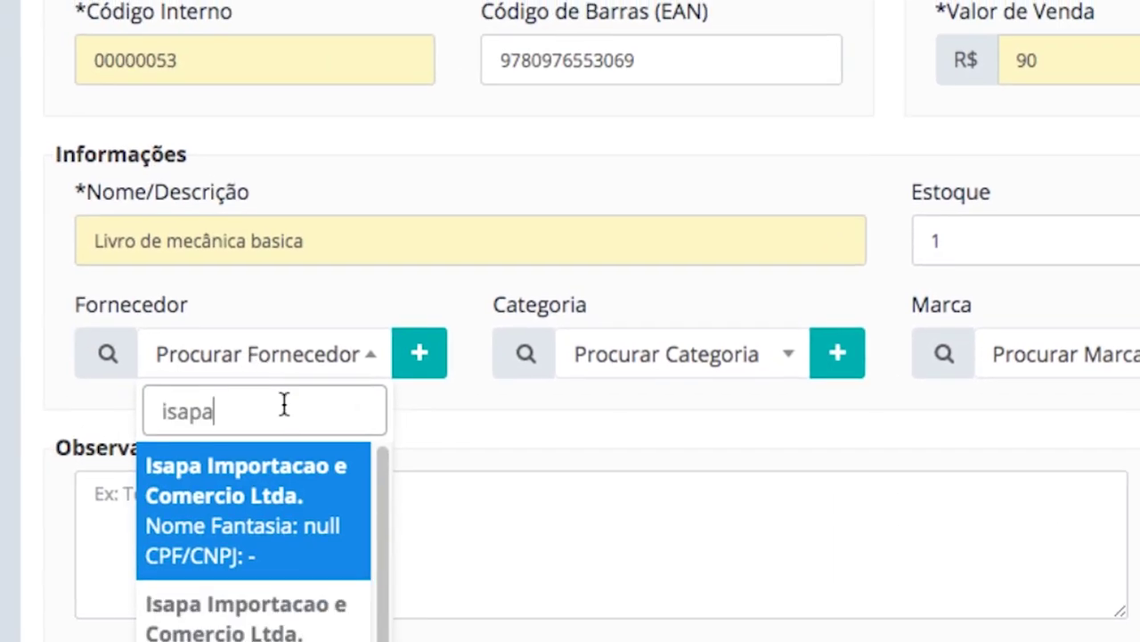
pyautogui.click(288, 496)
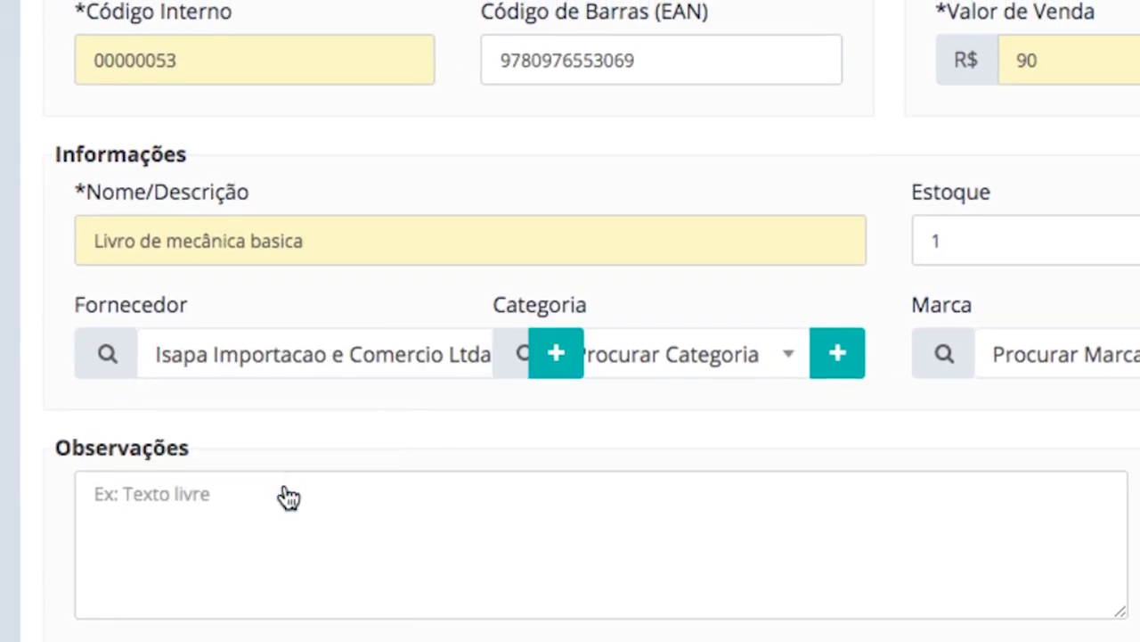
pyautogui.click(726, 379)
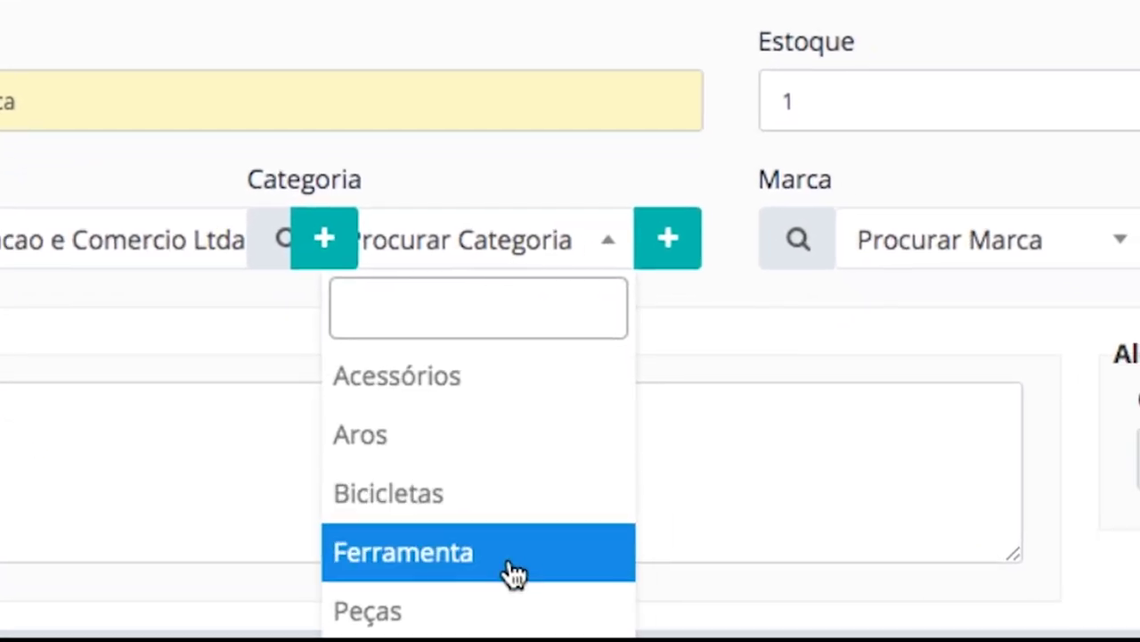
pyautogui.click(513, 575)
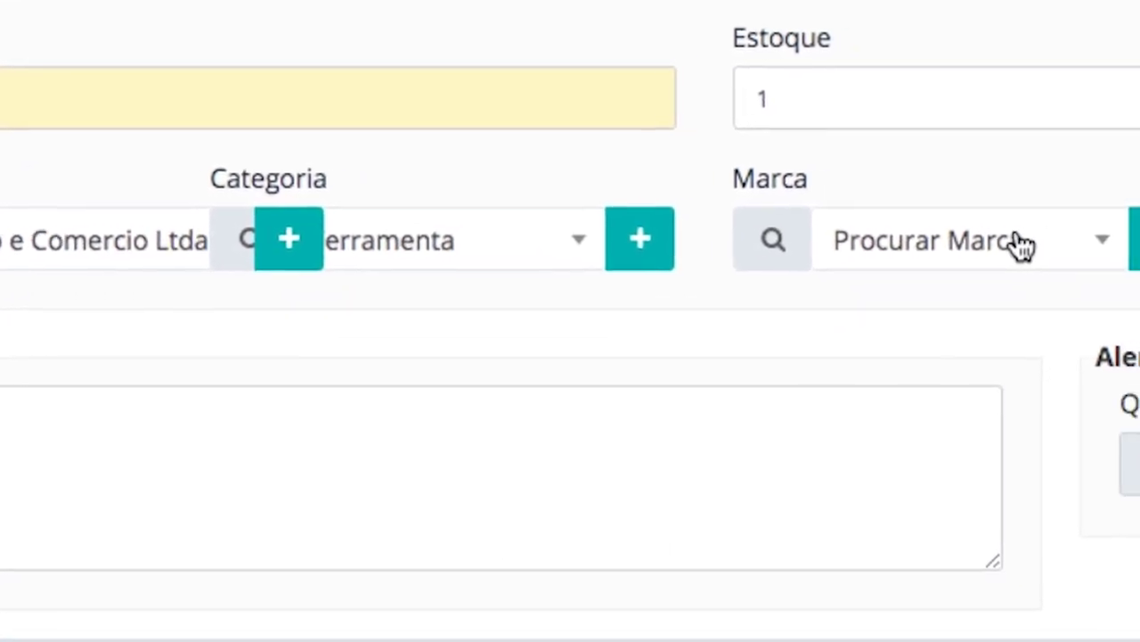
# Step: Set the product's brand to Park Tool and its Entrada e Saida unit to Unidade
pyautogui.click(1040, 241)
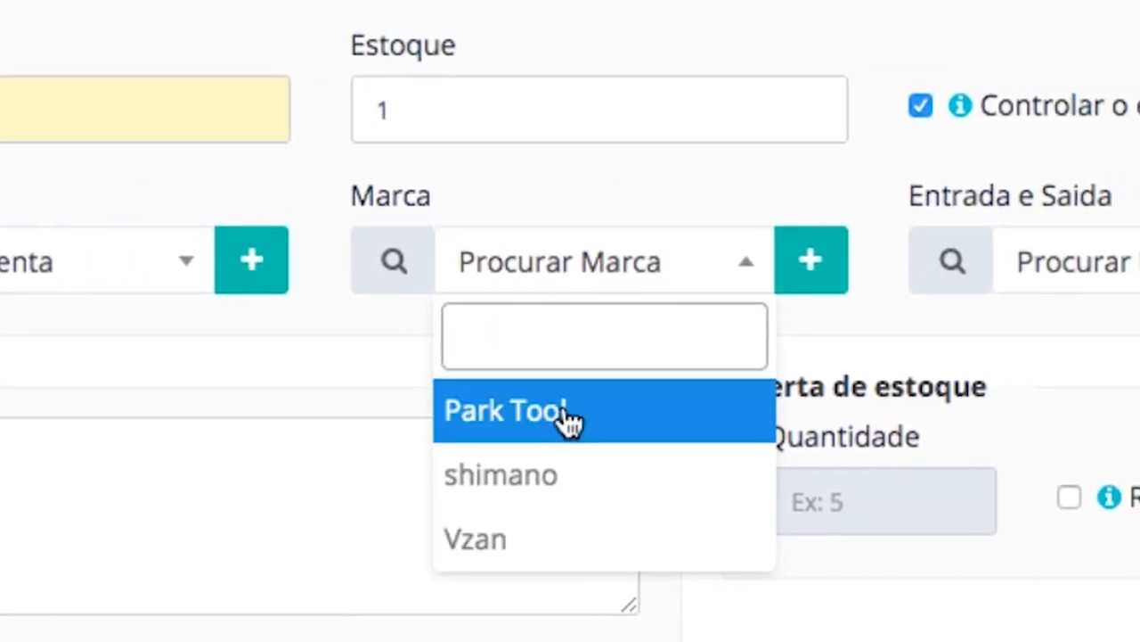
pyautogui.click(619, 411)
pyautogui.click(1130, 260)
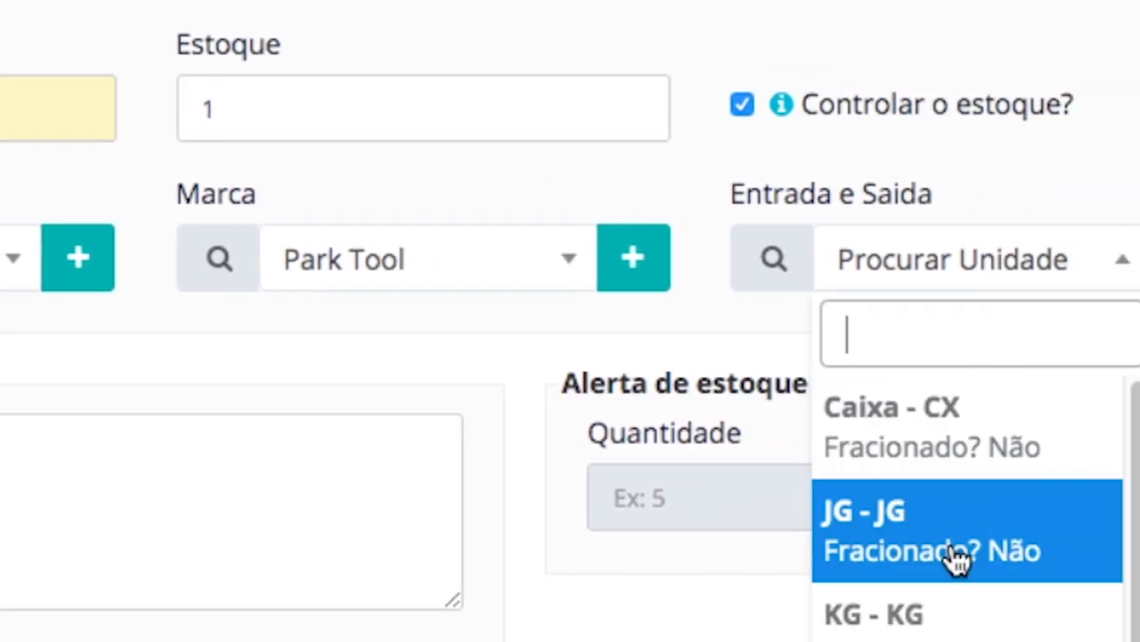
pyautogui.moveTo(1139, 519); pyautogui.dragTo(1137, 617)
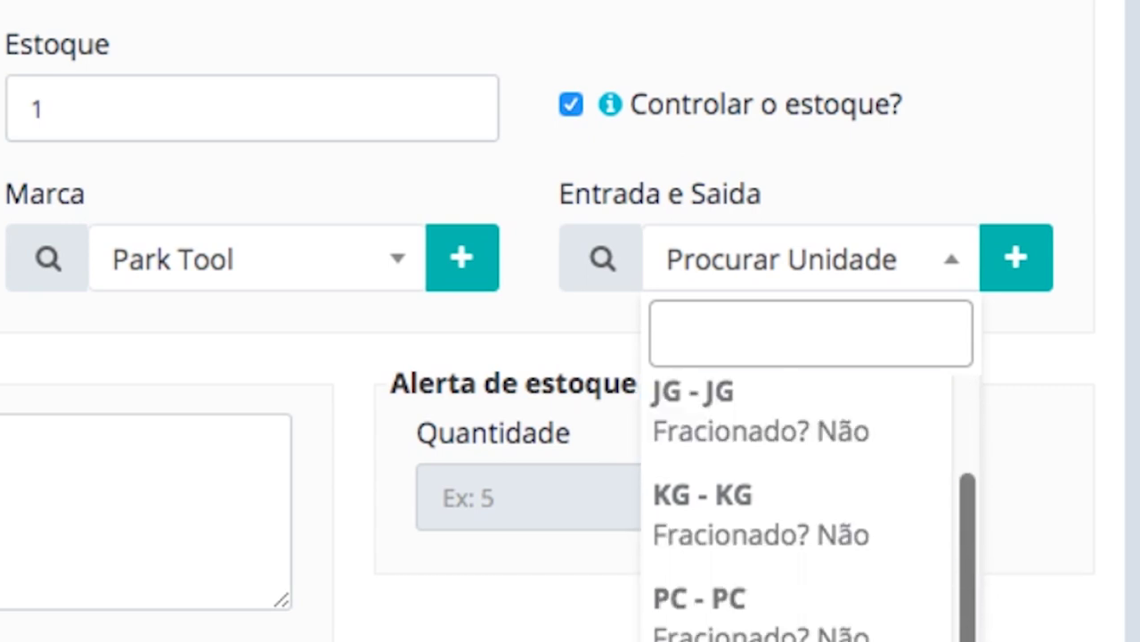
pyautogui.press('Return')
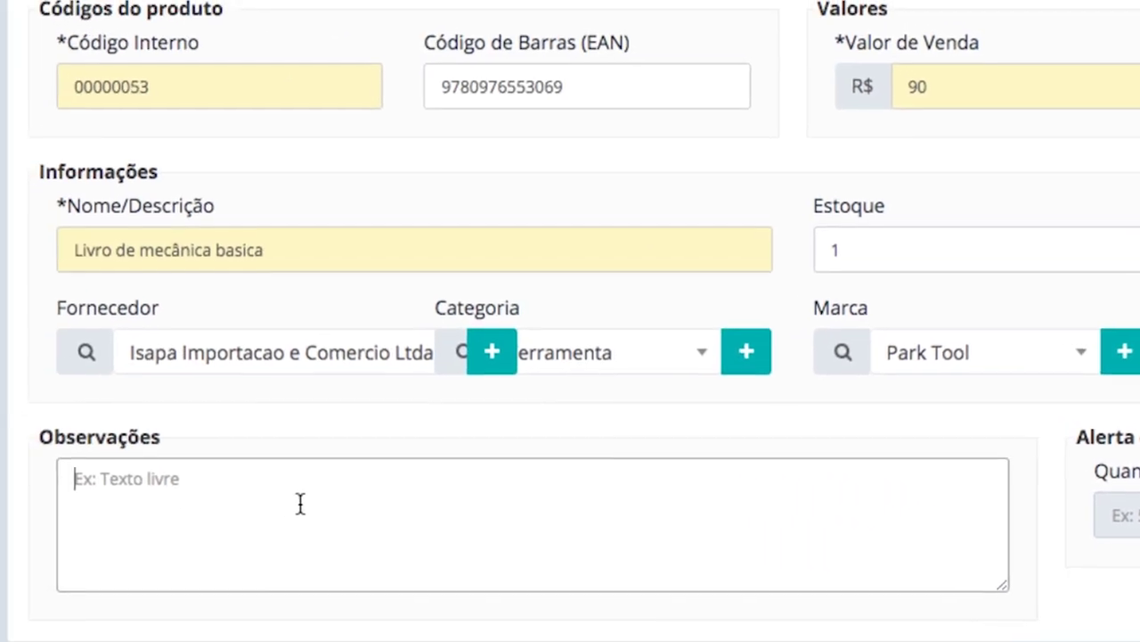
# Step: Enter "modelo do livro bbb-3 park tool" as the product's observations
pyautogui.write('modelo ')
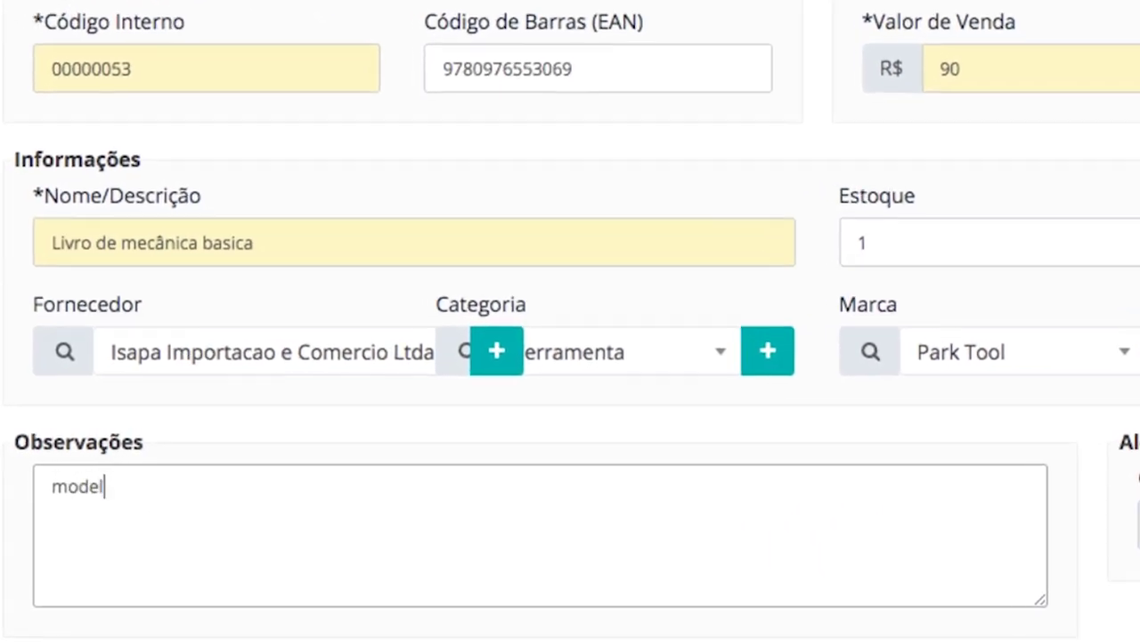
pyautogui.write('do livro')
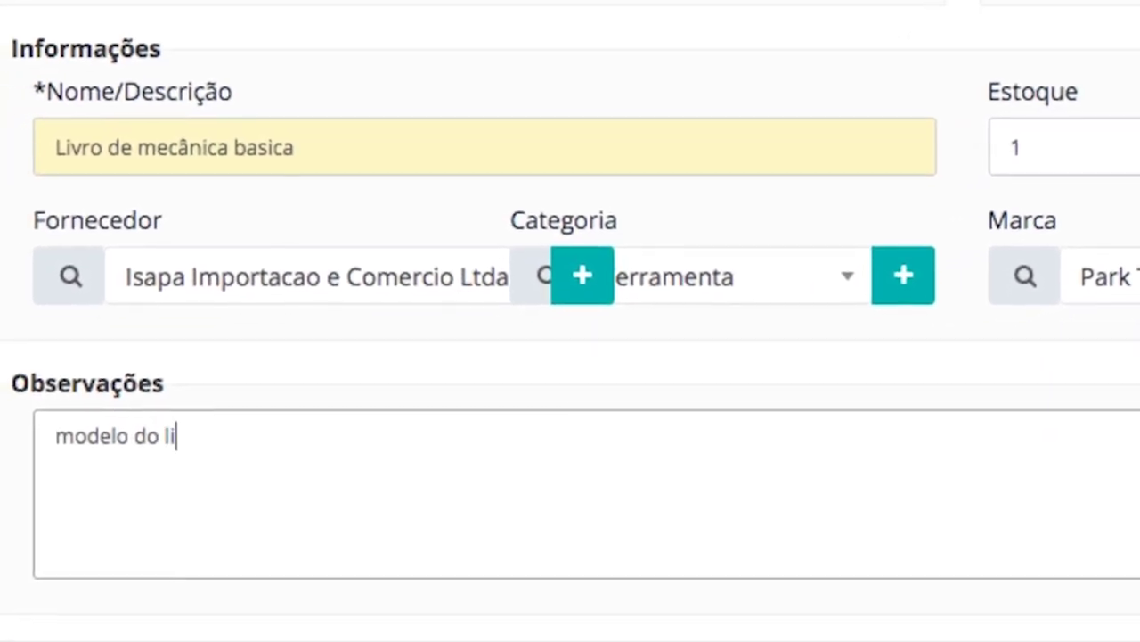
pyautogui.write(' bbb')
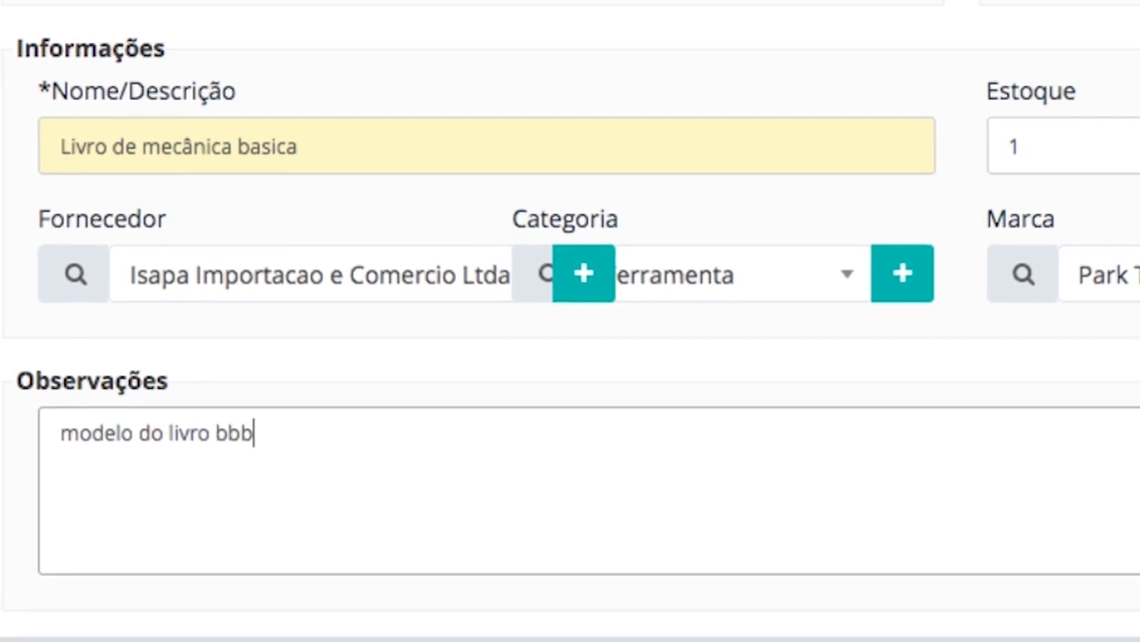
pyautogui.write('-3')
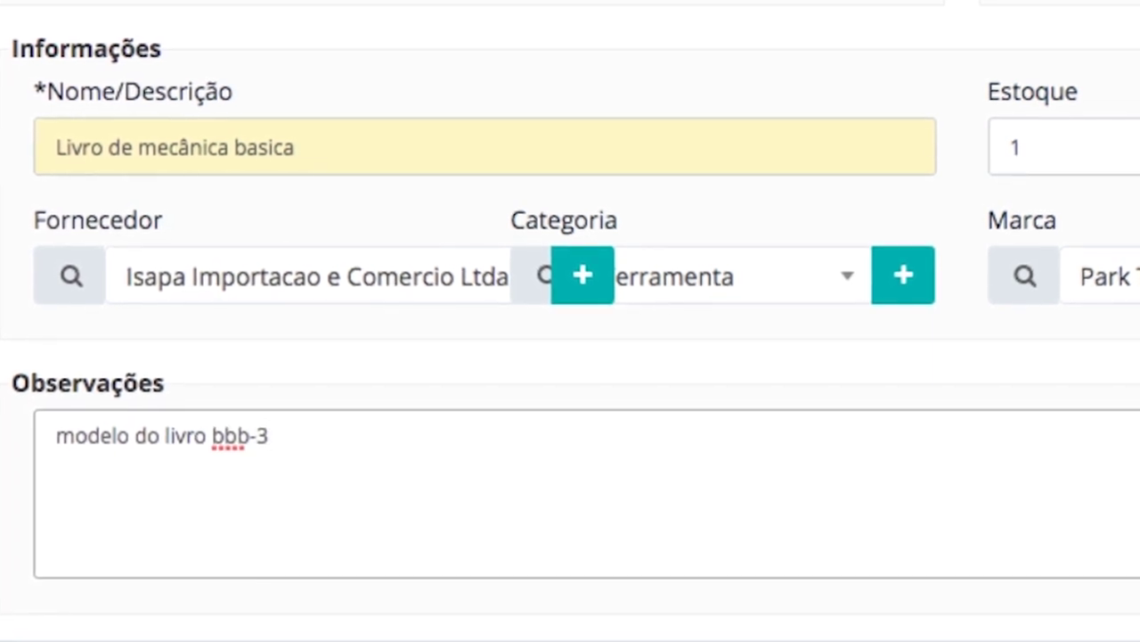
pyautogui.write(' park tool')
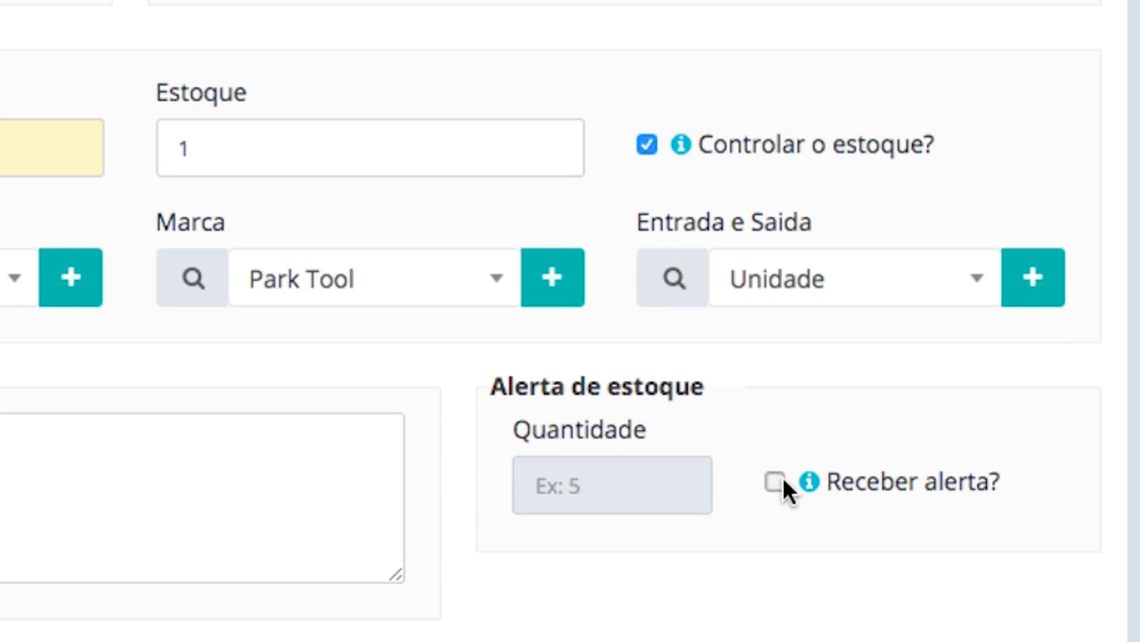
# Step: Enable the stock alert with a quantity of 0 and set the product's stock to 5
pyautogui.click(781, 478)
pyautogui.click(613, 482)
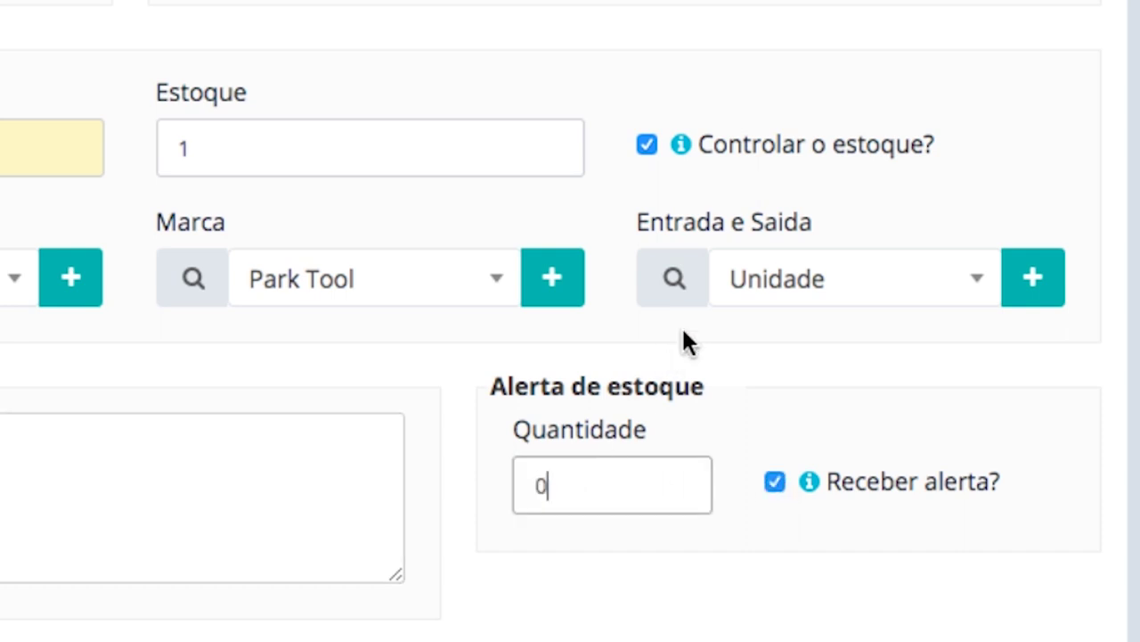
pyautogui.doubleClick(316, 152)
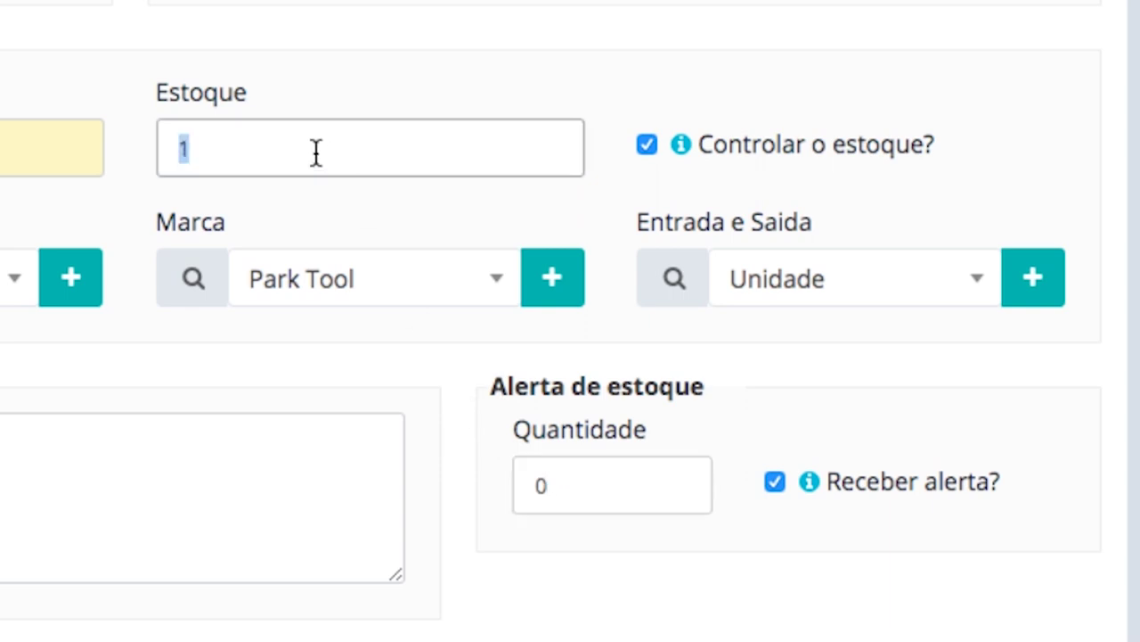
pyautogui.write('5')
pyautogui.doubleClick(587, 496)
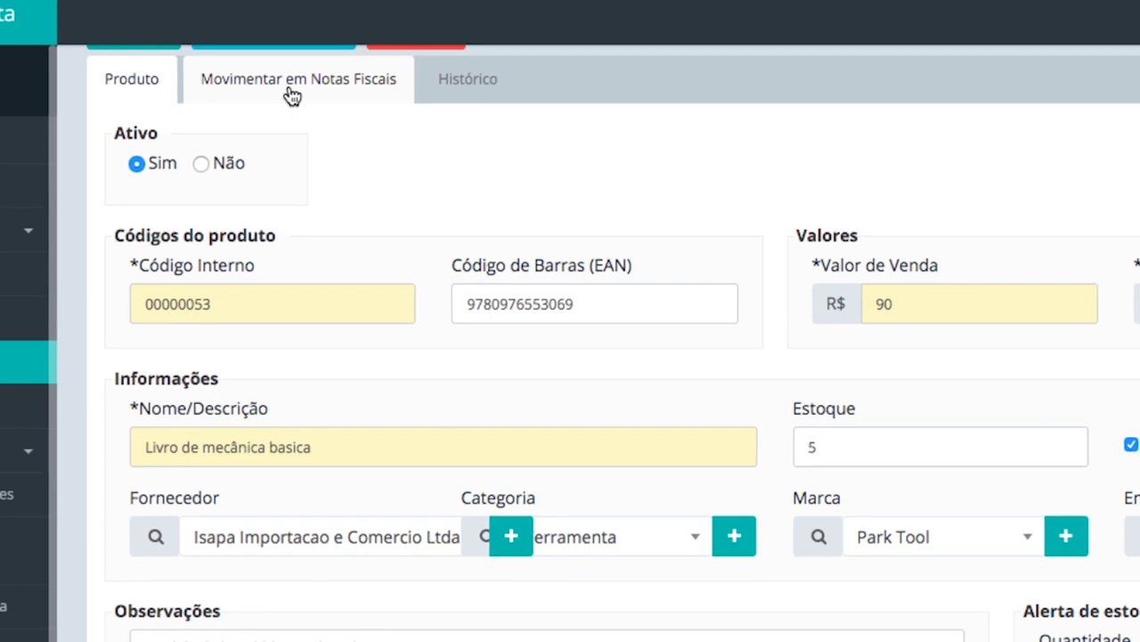
# Step: In the product's invoice tax data, set Origem (CST A) to 2 - Estrangeira - Adquirida no mercado interno
pyautogui.click(292, 95)
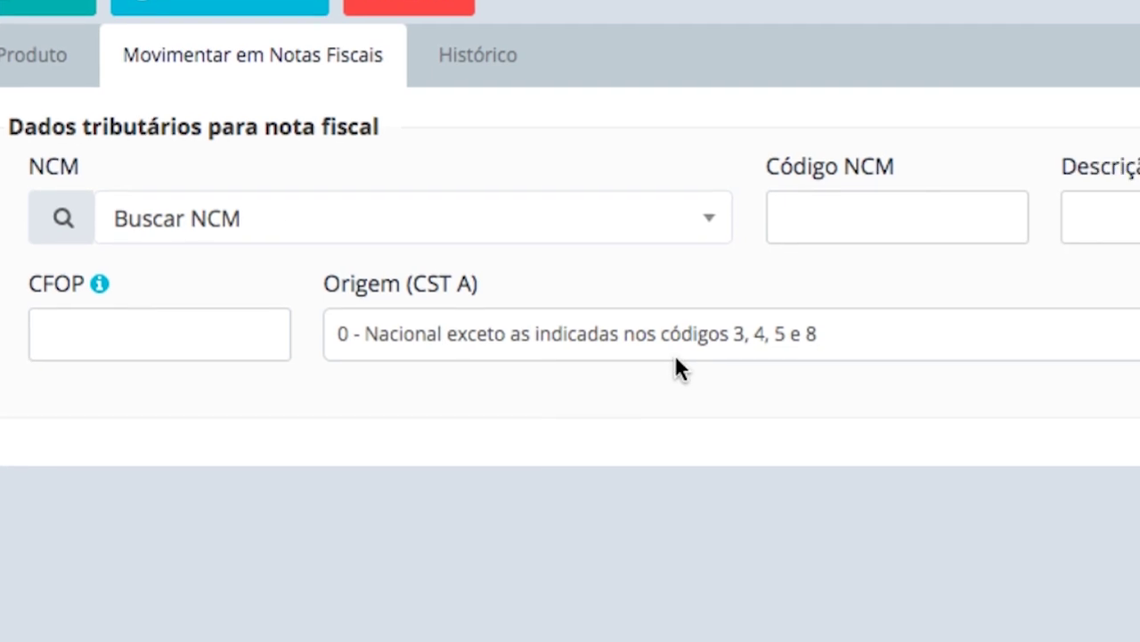
pyautogui.click(384, 448)
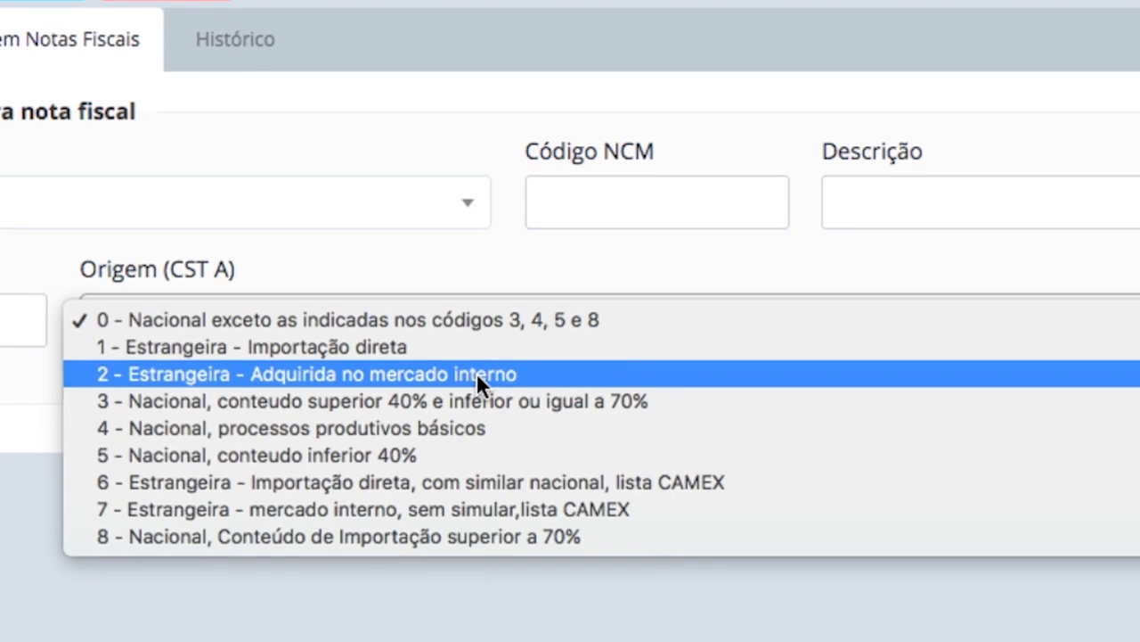
pyautogui.click(525, 375)
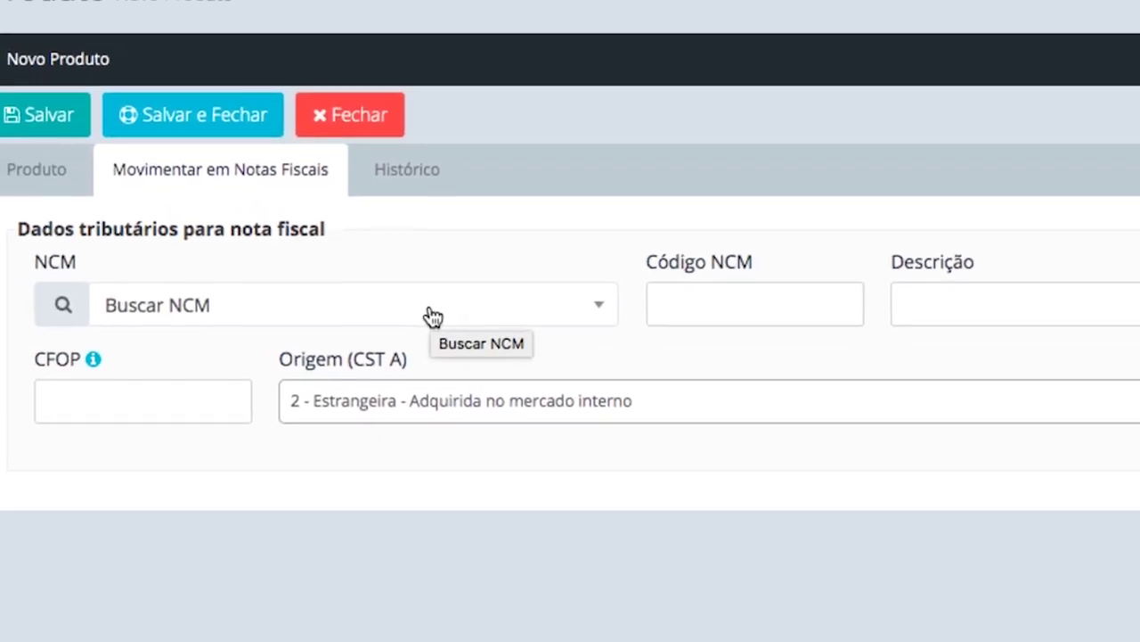
# Step: Search the product's NCM list for code 49111090
pyautogui.click(390, 319)
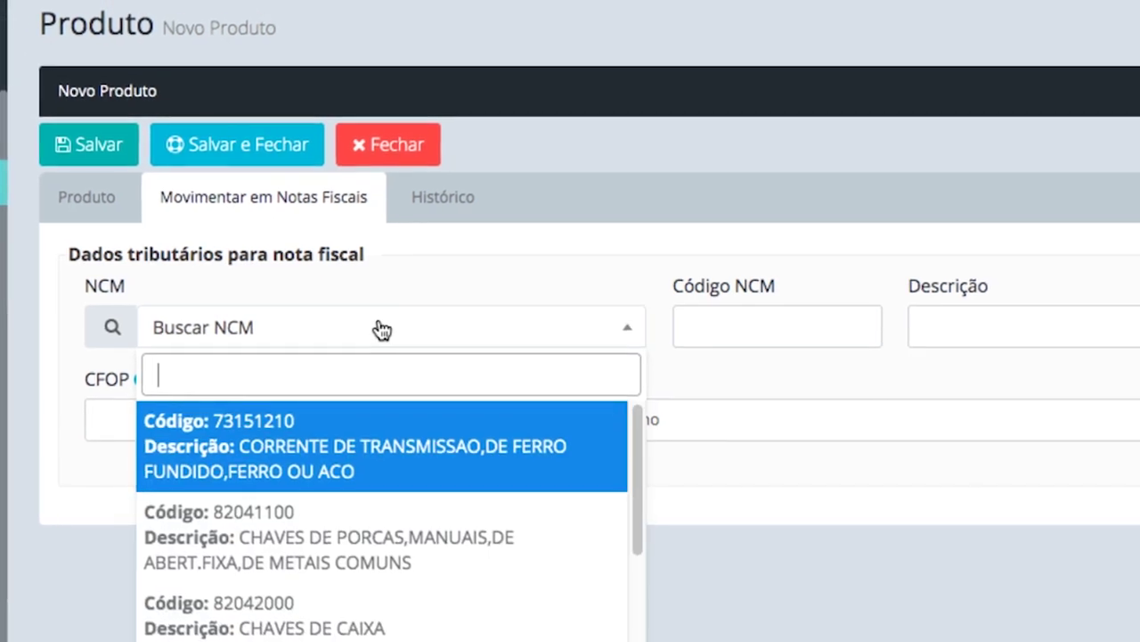
pyautogui.write('49111090')
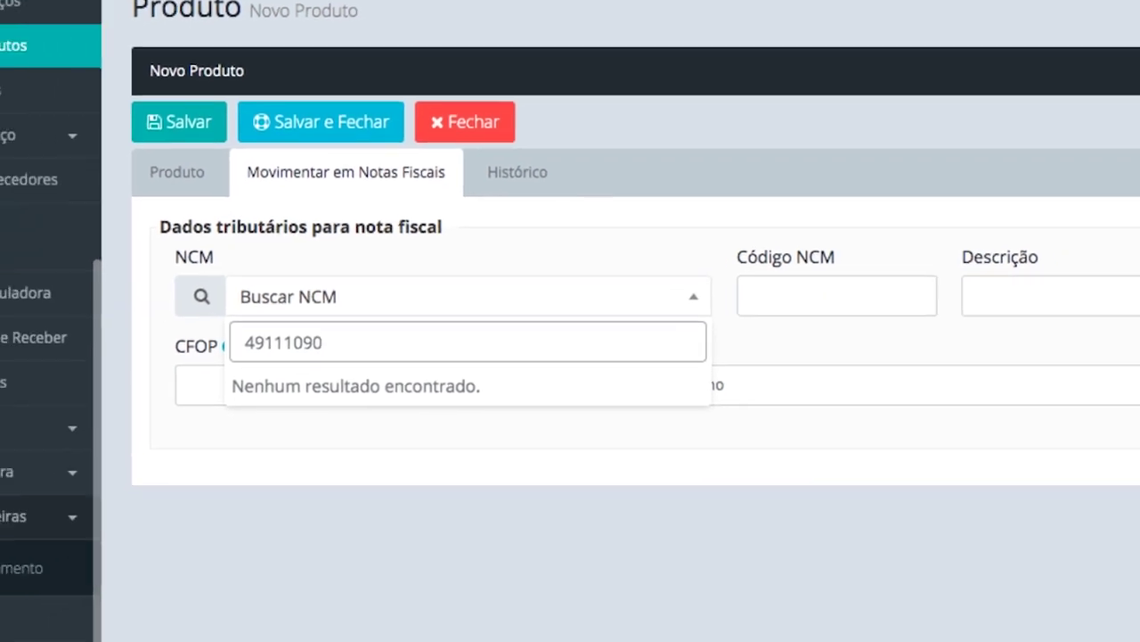
pyautogui.press('Escape')
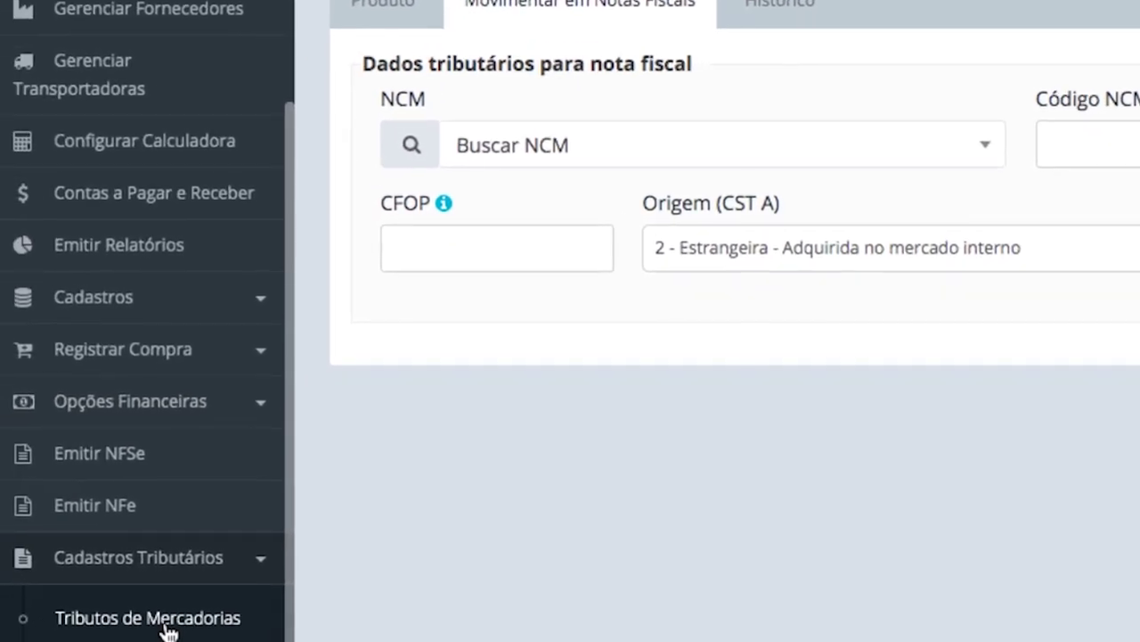
# Step: Register NCM 49111090 - OUTROS IMPRESSOS PUBLICITARIOS/CATALOGOS COMERCIAIS,ETC in Tributos de Mercadorias with CTS IPI 02 – Entrada isenta, saving and closing the record
pyautogui.click(165, 628)
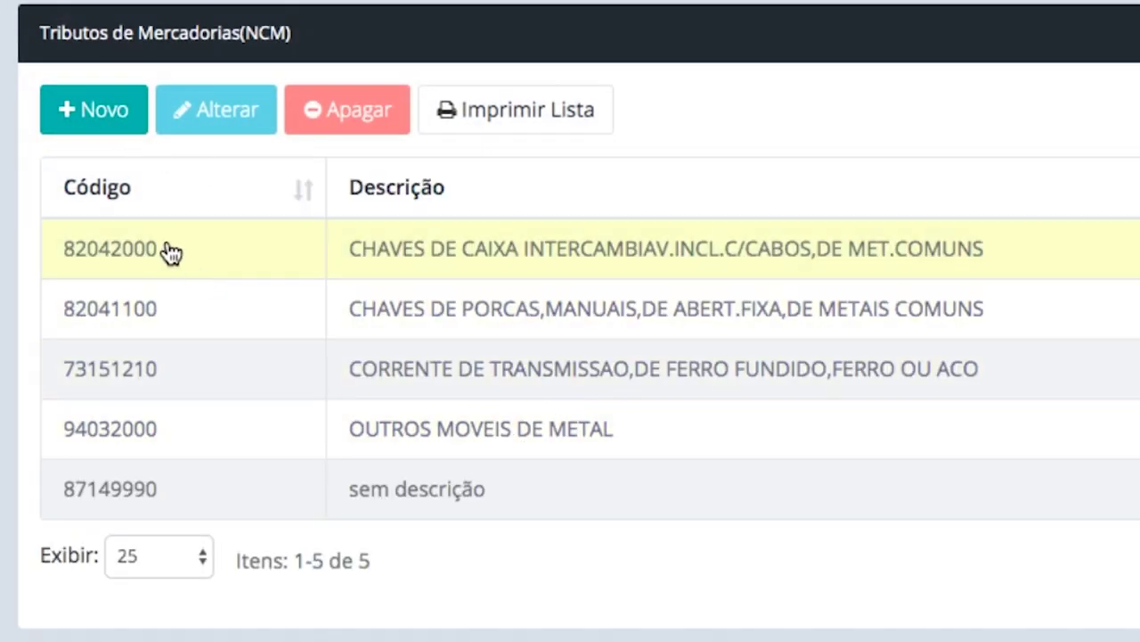
pyautogui.doubleClick(616, 510)
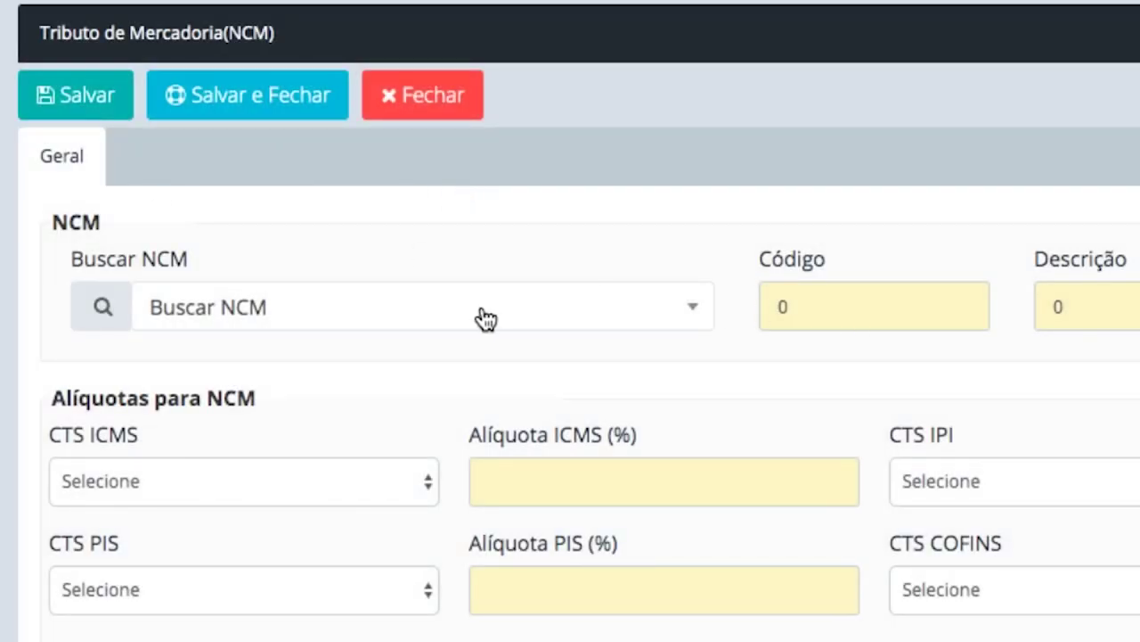
pyautogui.click(486, 319)
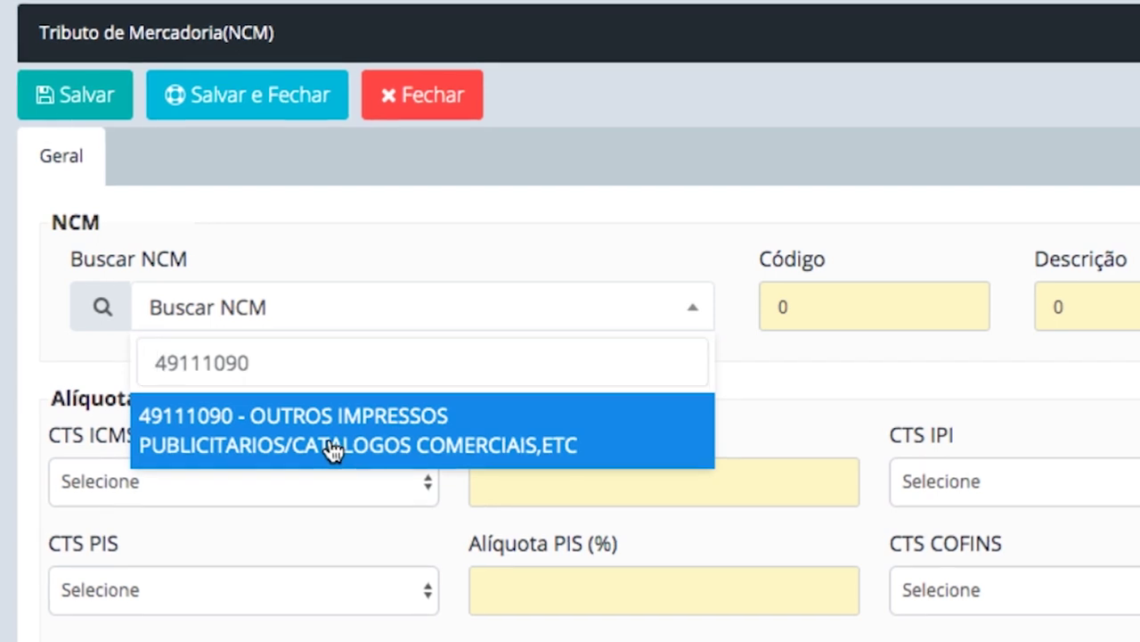
pyautogui.click(332, 450)
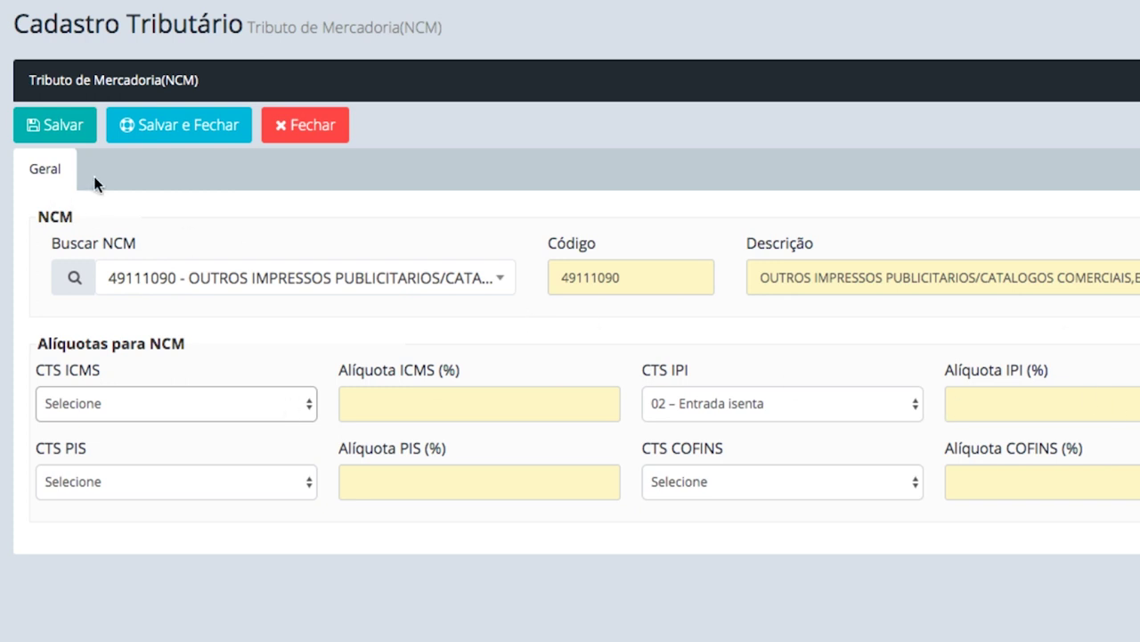
pyautogui.click(189, 143)
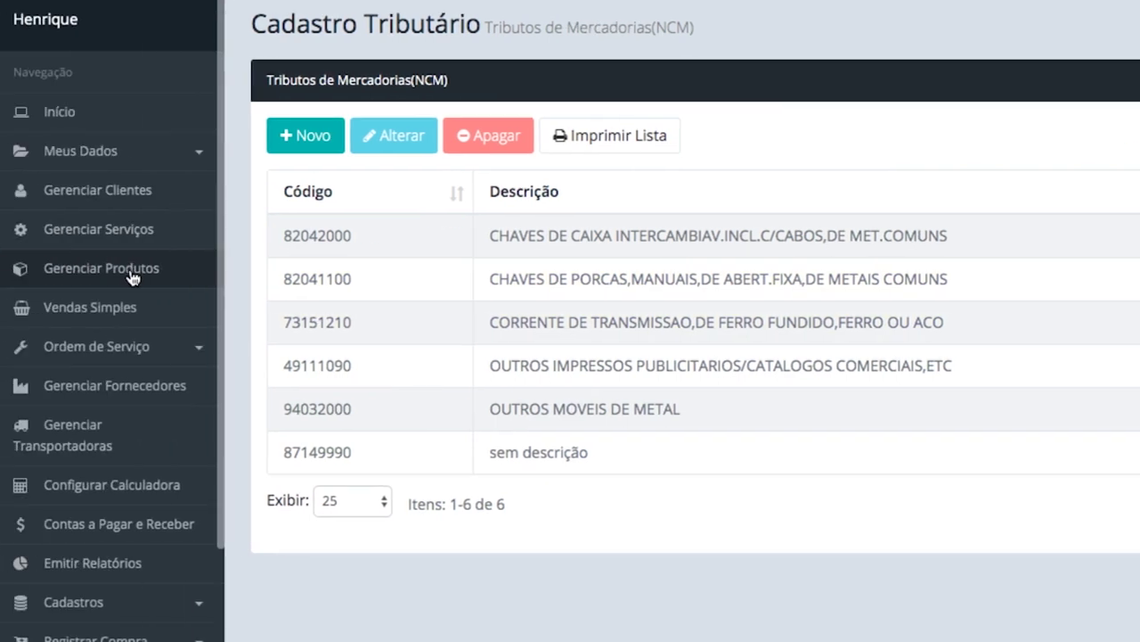
# Step: Start a new product named "livro de Mecânica basica" with sale value 80, cost value 60 and stock 5
pyautogui.click(131, 274)
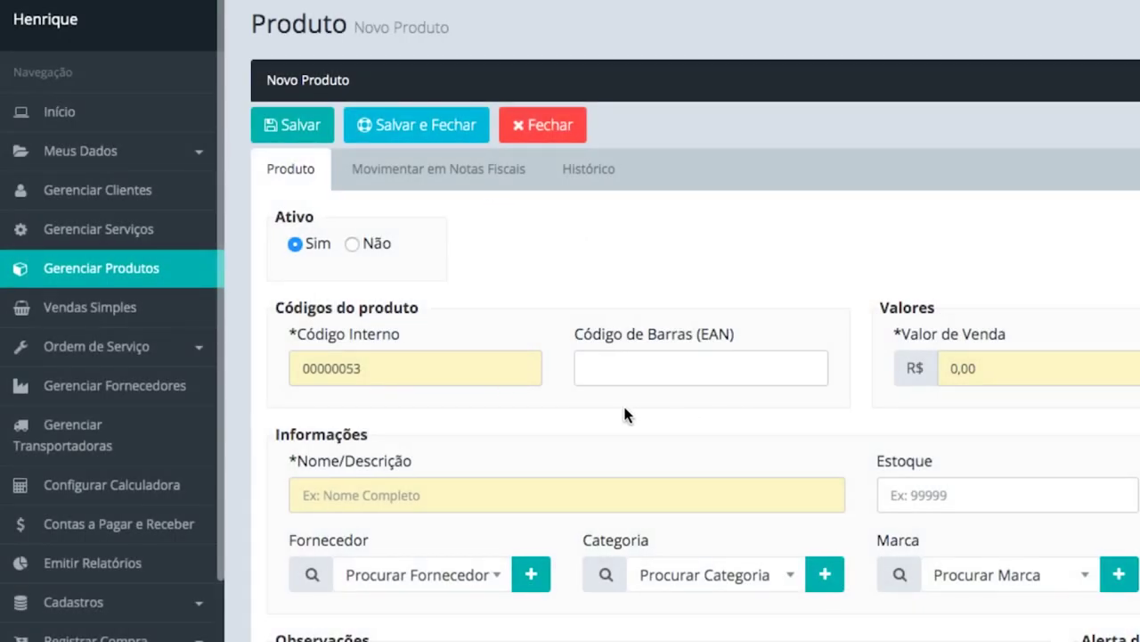
pyautogui.click(993, 371)
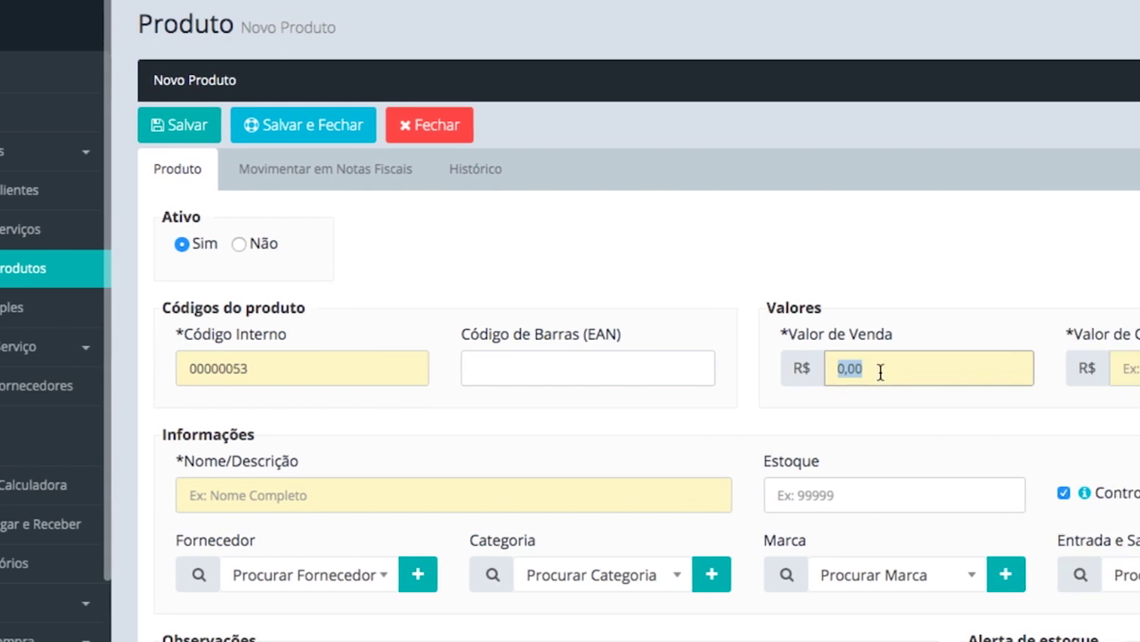
pyautogui.write('80')
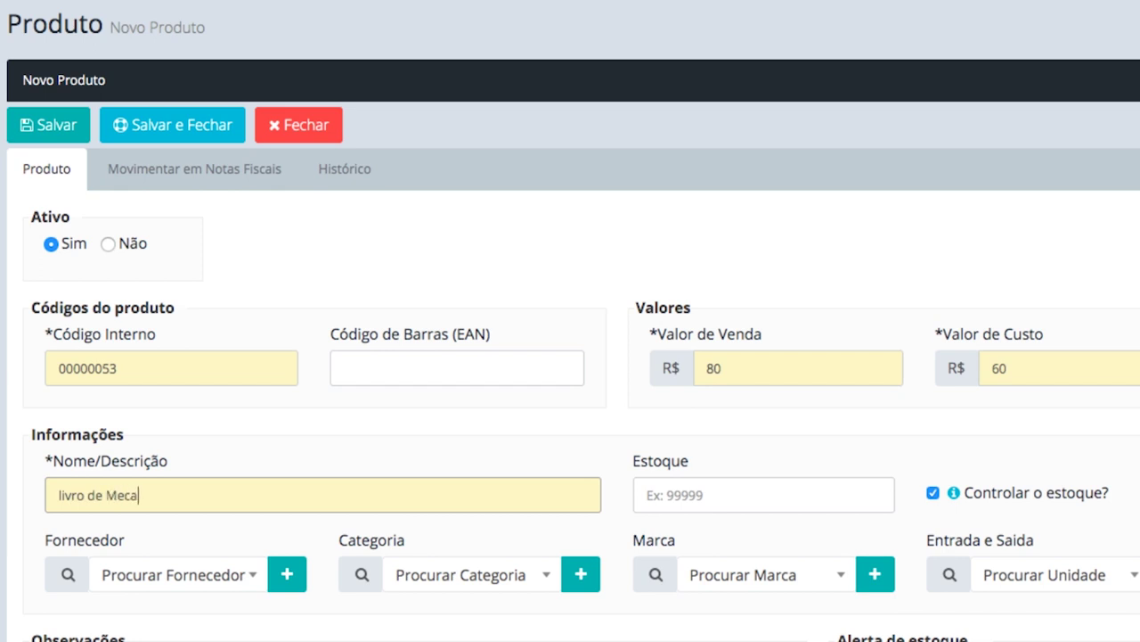
pyautogui.press('4')
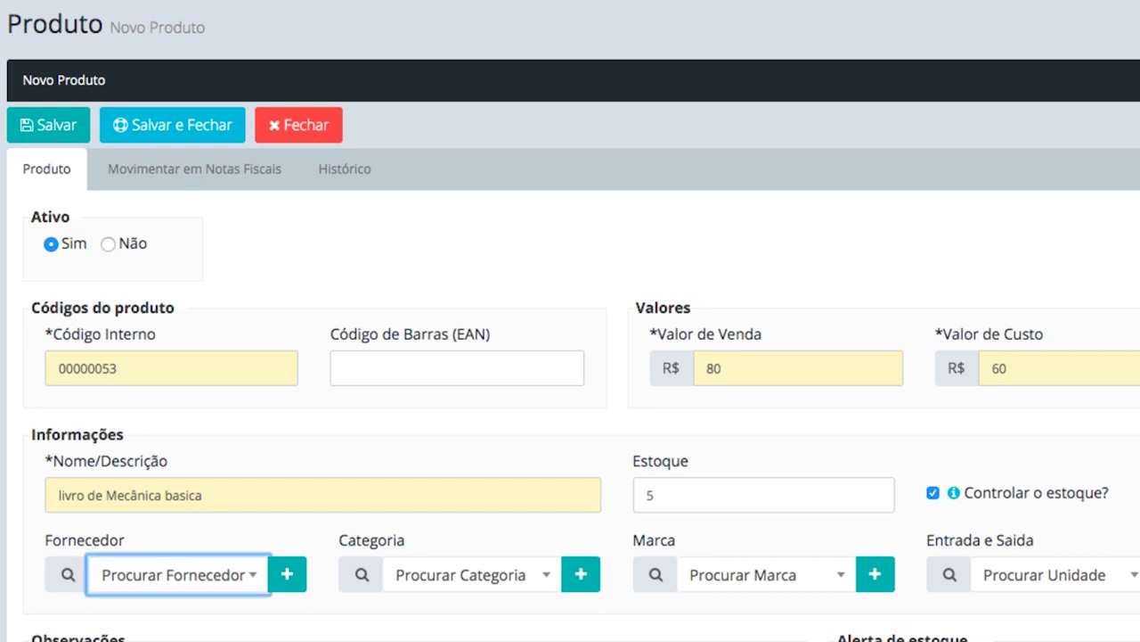
# Step: Assign the supplier Isapa Importacao e Comercio Ltda and the category Ferramenta to the new product
pyautogui.scroll(-1, 229, 535)
pyautogui.click(229, 535)
pyautogui.write('isapa')
pyautogui.press('Return')
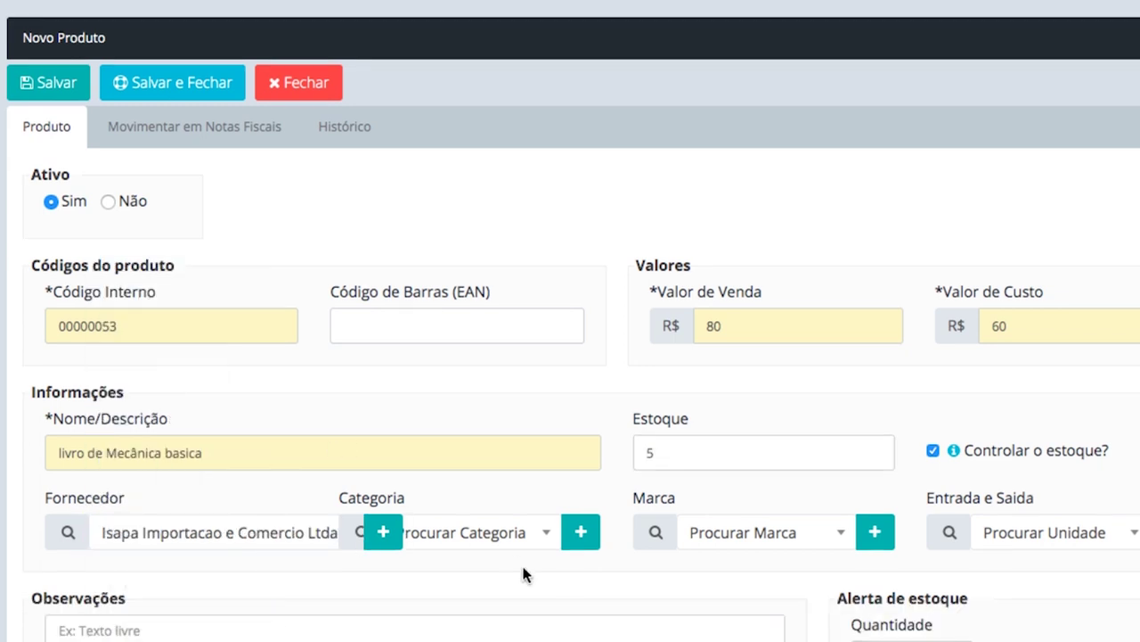
pyautogui.click(524, 532)
pyautogui.write('f')
pyautogui.click(436, 455)
# Step: Set the product's brand to Park Tool and its Entrada e Saida unit to Unidade
pyautogui.click(756, 542)
pyautogui.click(763, 611)
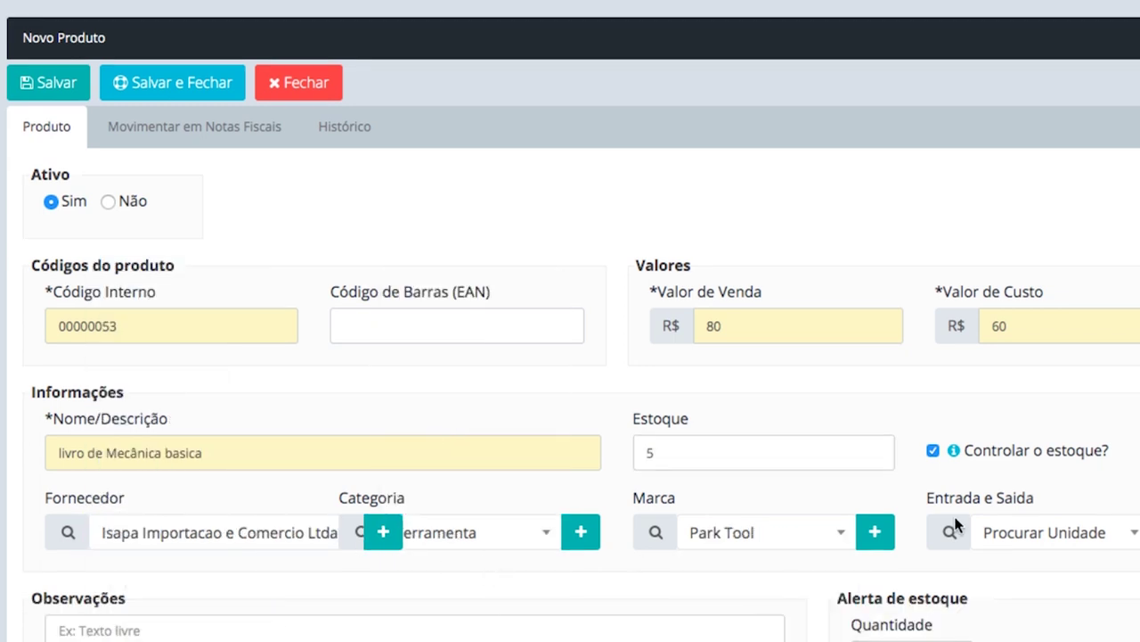
pyautogui.click(955, 525)
pyautogui.scroll(-1, 1123, 428)
pyautogui.click(1100, 484)
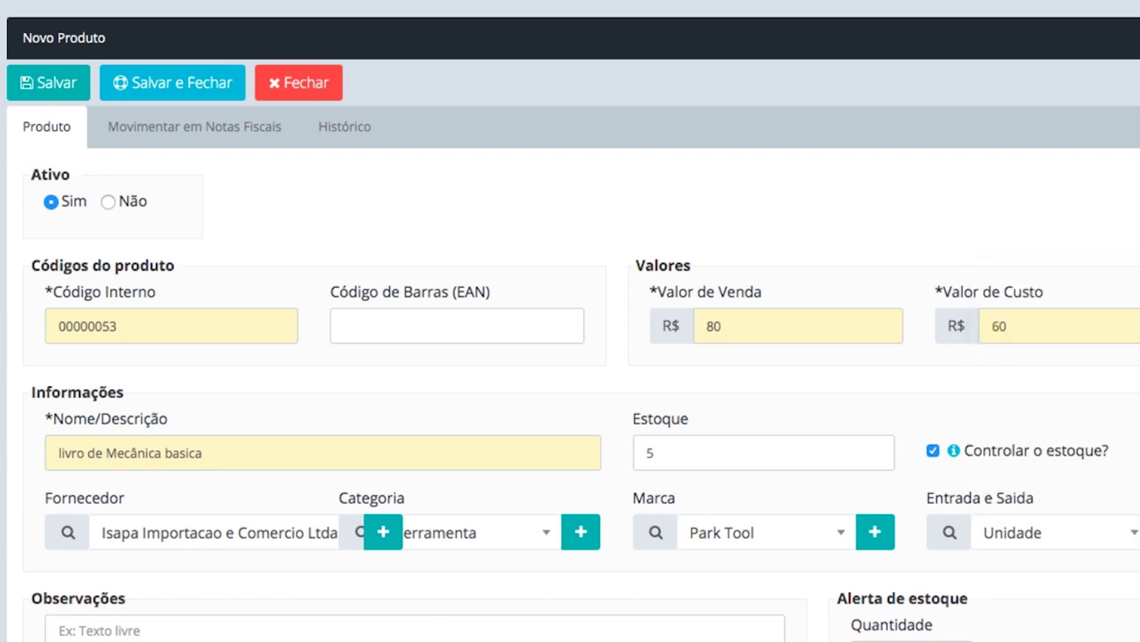
# Step: In the product's invoice tax data, find and select NCM 49111090
pyautogui.click(259, 132)
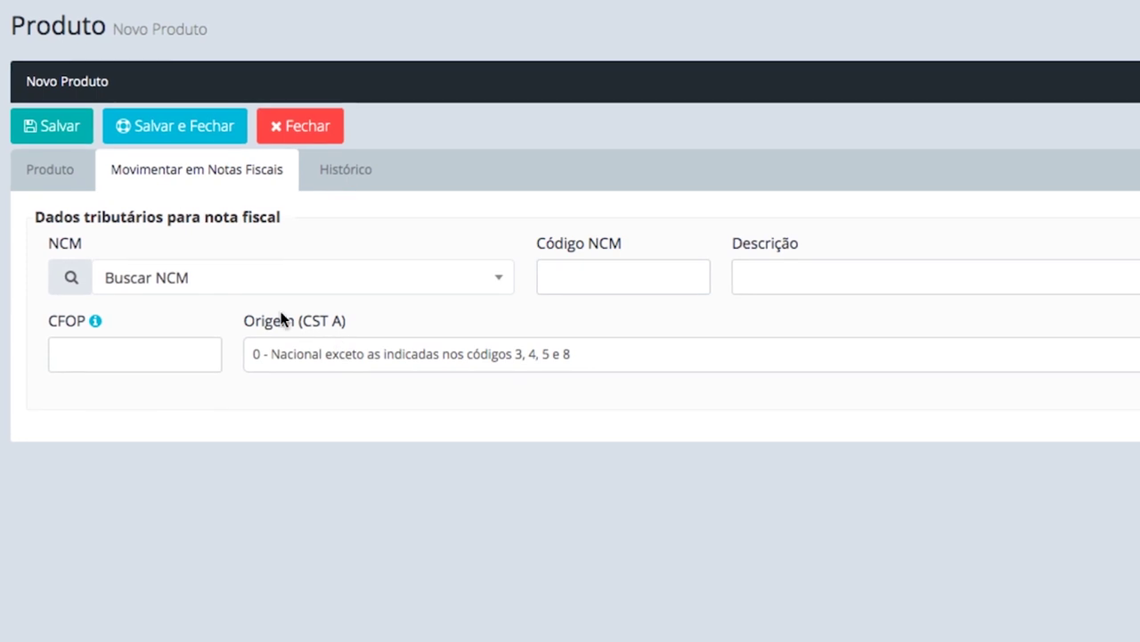
pyautogui.click(206, 277)
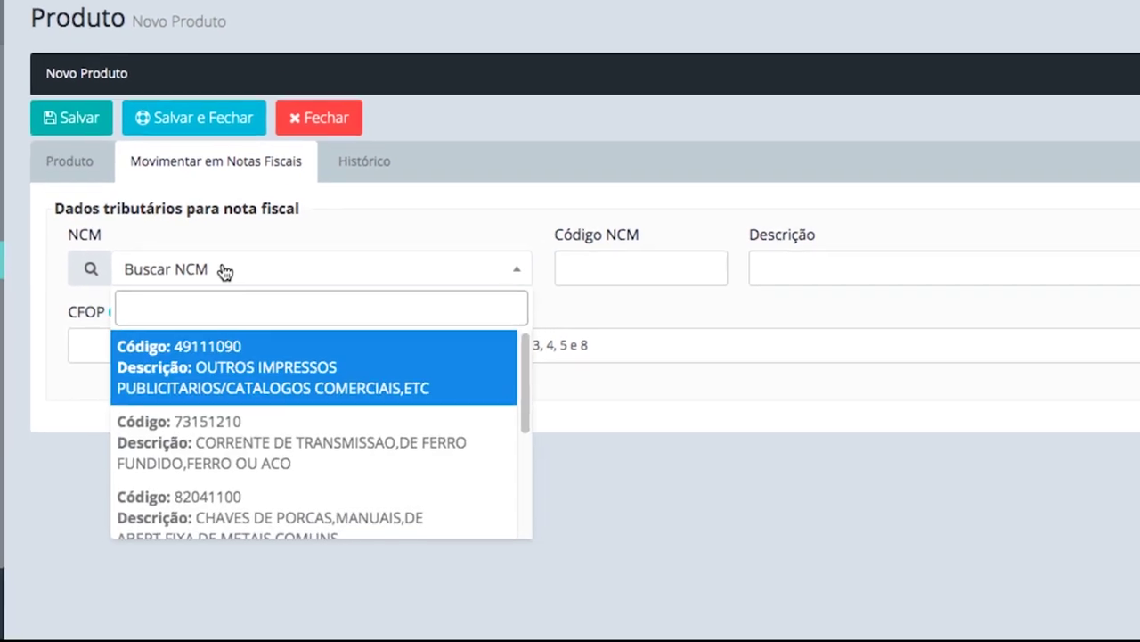
pyautogui.write('49111090')
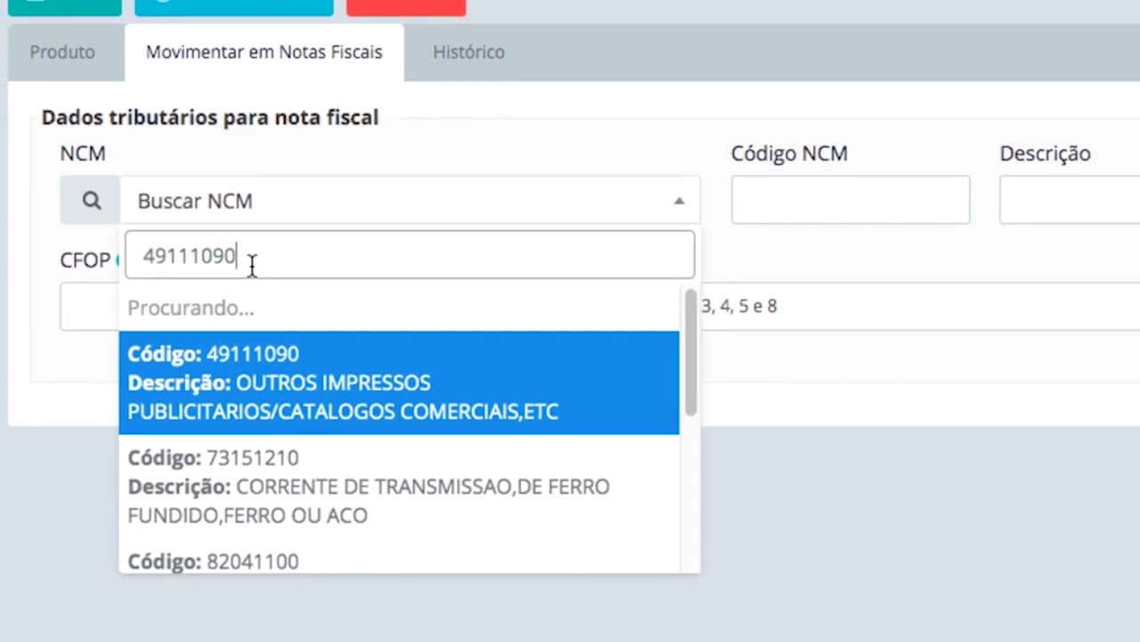
pyautogui.click(321, 334)
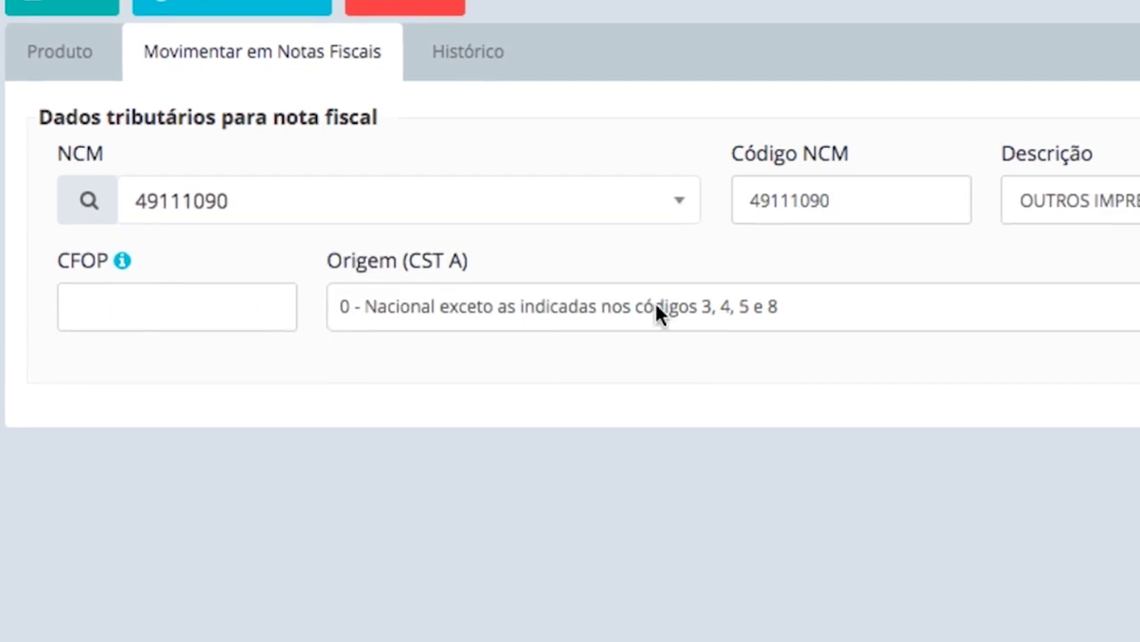
# Step: Set the product's CFOP to X.102
pyautogui.click(135, 307)
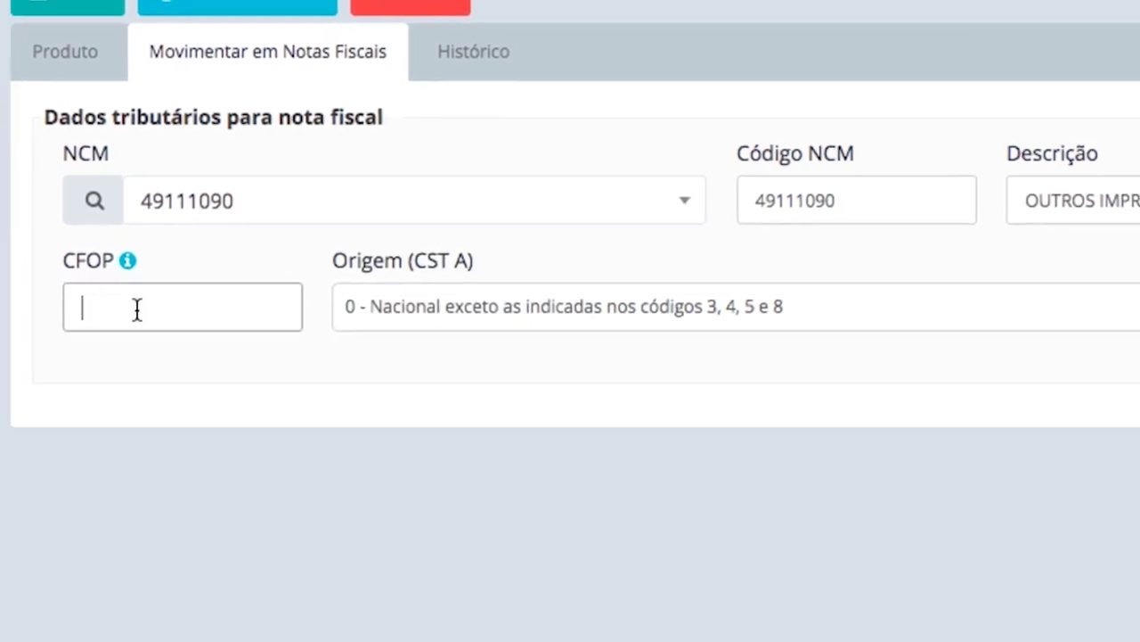
pyautogui.write('X.510')
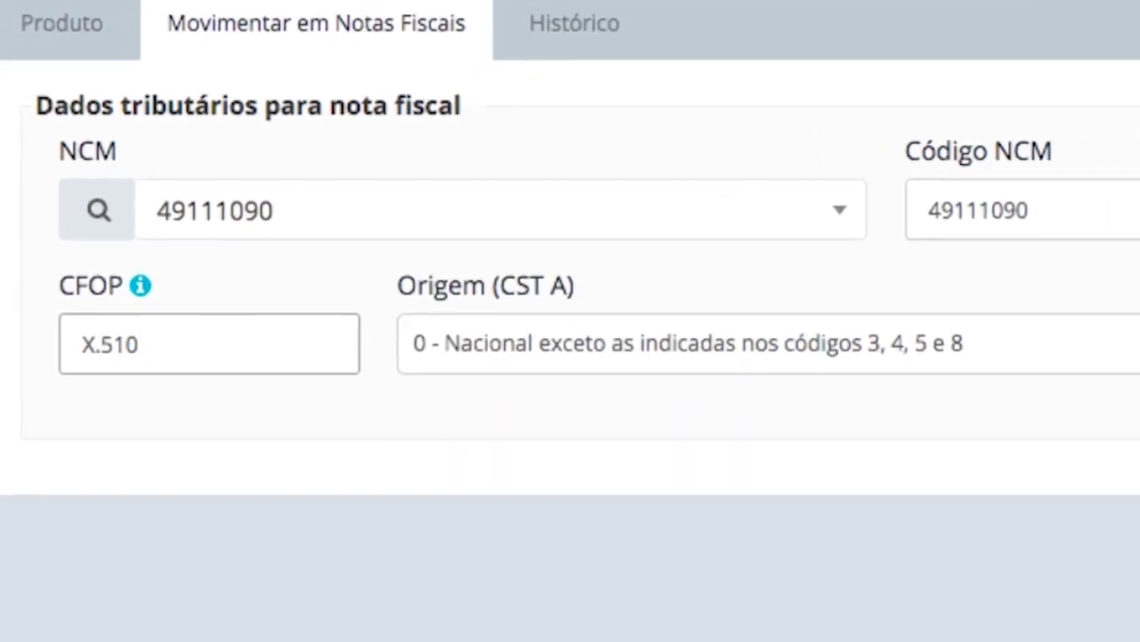
pyautogui.press('BackSpace')
pyautogui.press('BackSpace')
pyautogui.press('BackSpace')
pyautogui.write('102')
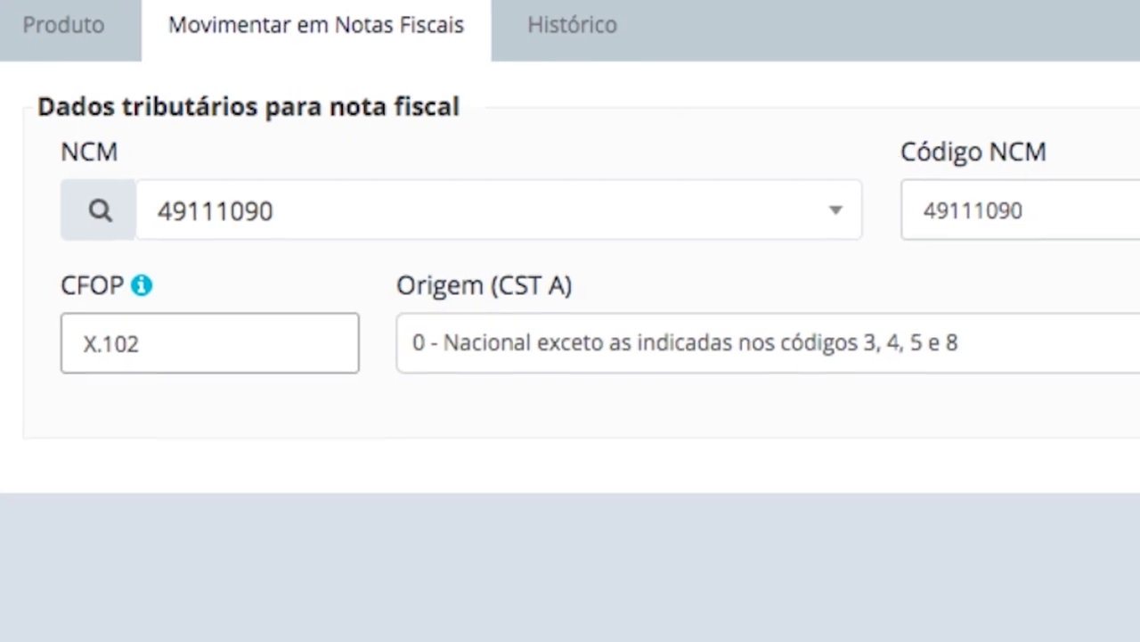
# Step: Save and close the new product, and reopen it to view its movement history
pyautogui.click(570, 25)
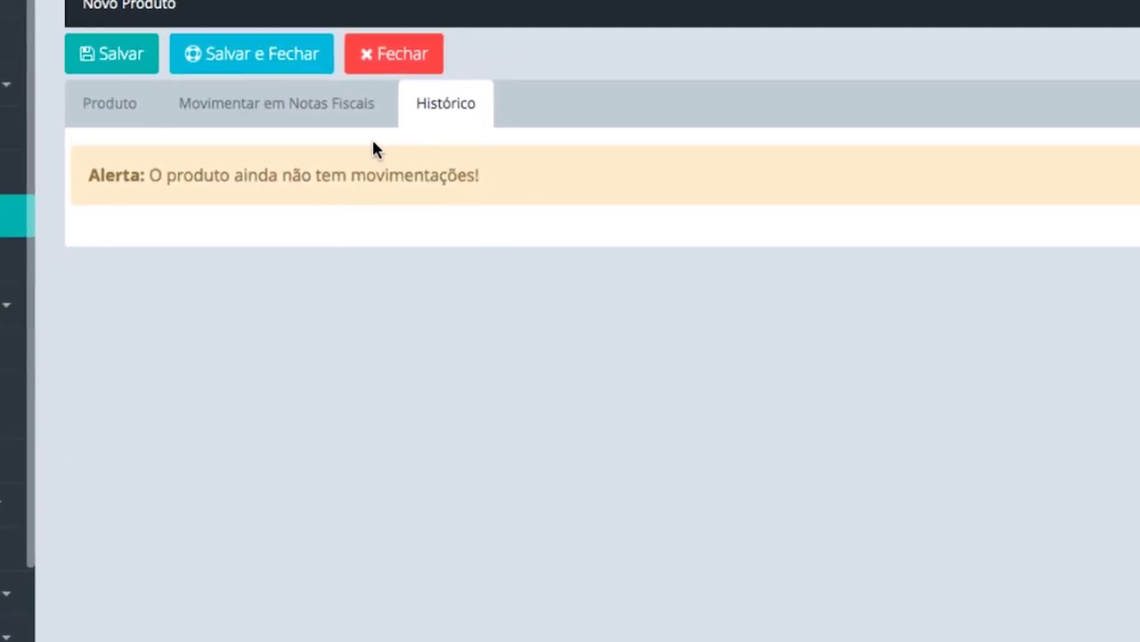
pyautogui.click(243, 62)
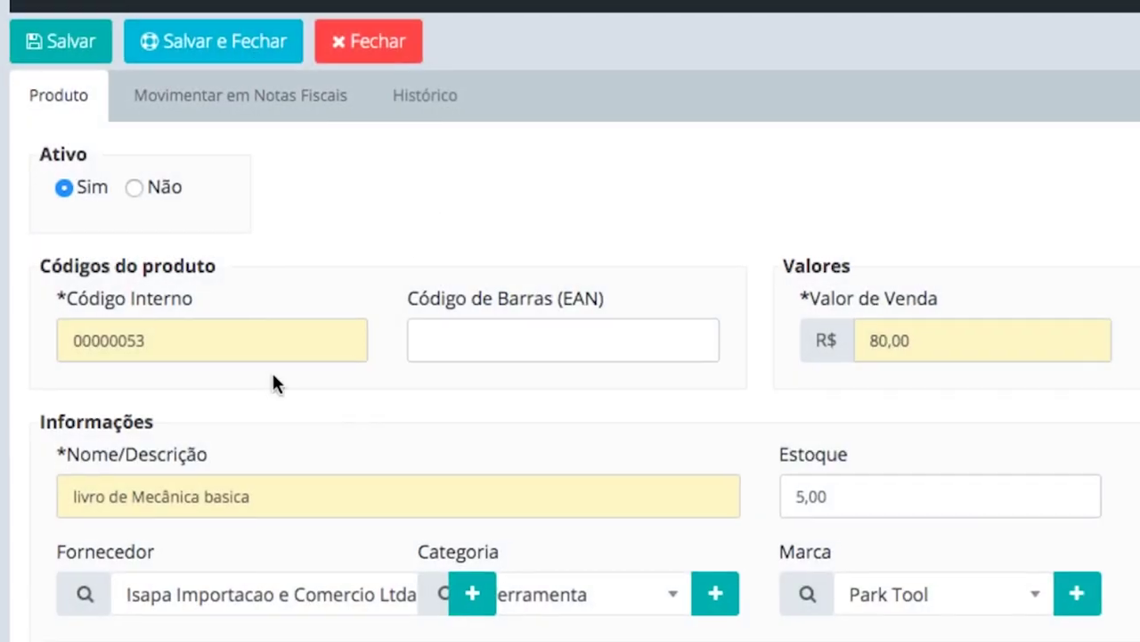
pyautogui.click(412, 98)
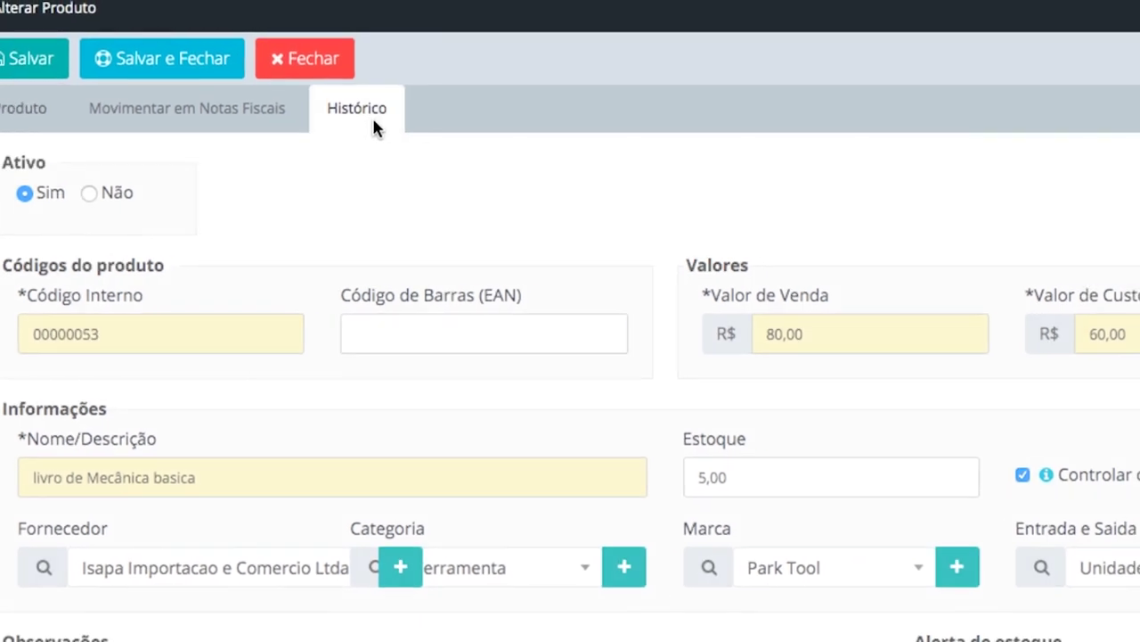